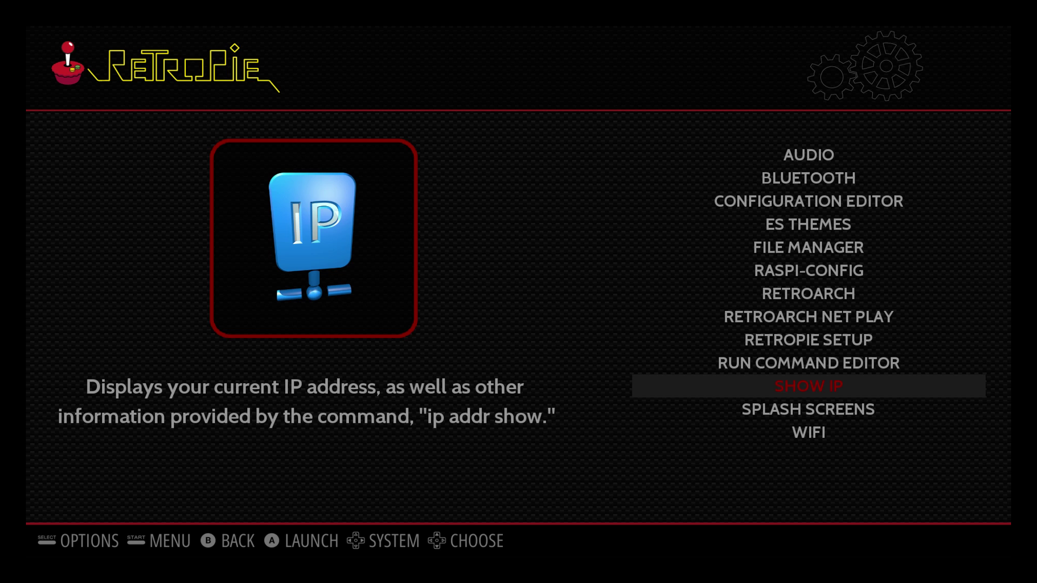
Browse the PC EngineTurboGrafx-16 folder's eight .pce games and the syscard3.pce file in its bios folder
{"action": "key", "text": "Up"}
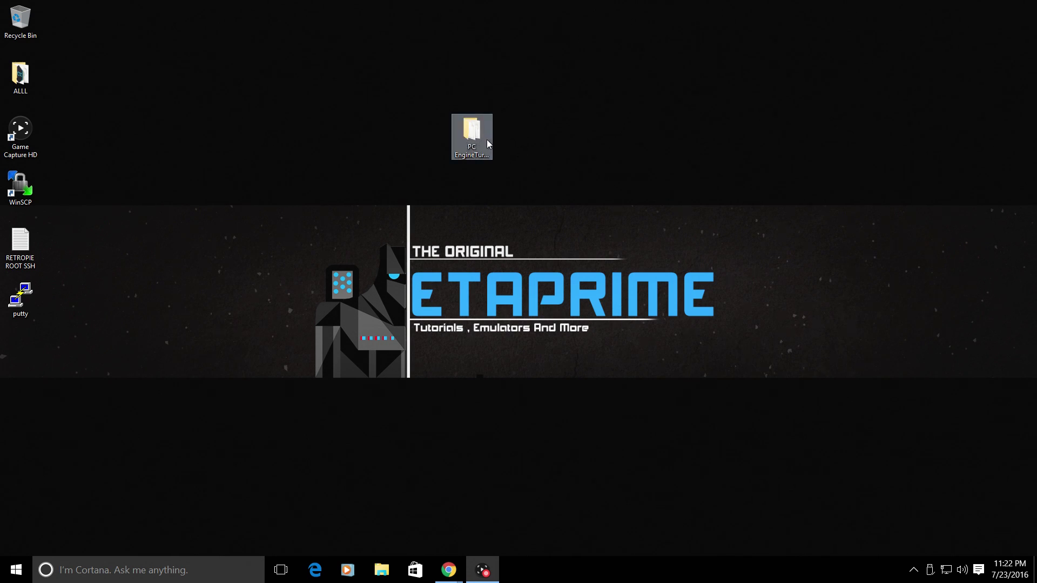
{"action": "double_click", "coordinate": [461, 137]}
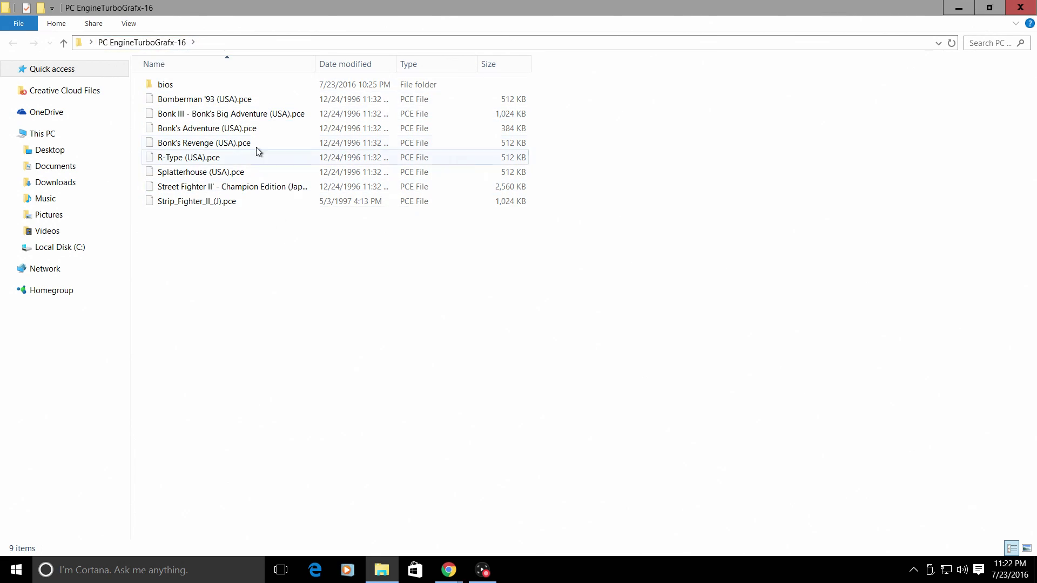
{"action": "mouse_move", "coordinate": [166, 90]}
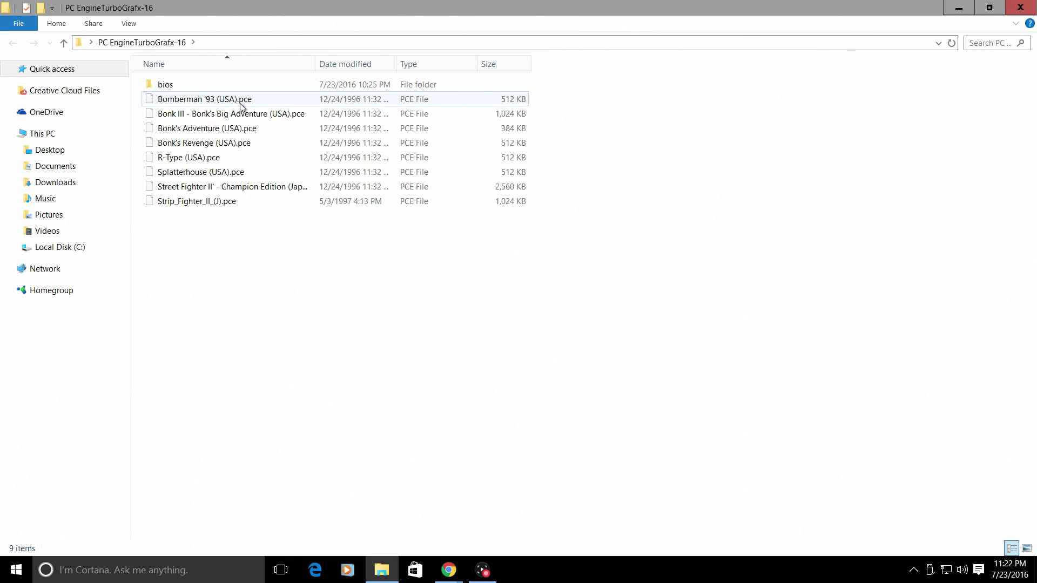
{"action": "mouse_move", "coordinate": [238, 106]}
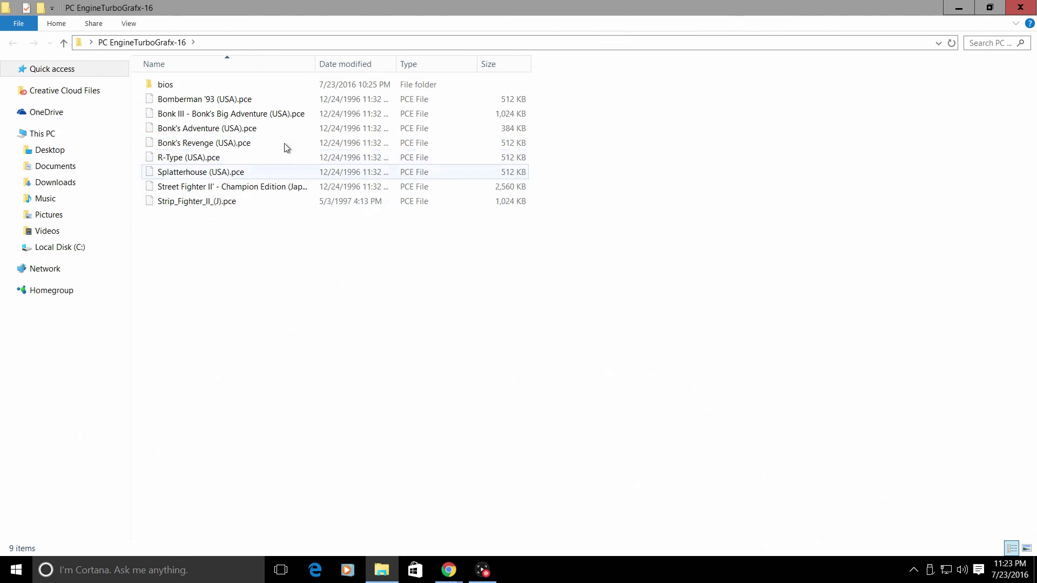
{"action": "double_click", "coordinate": [169, 88]}
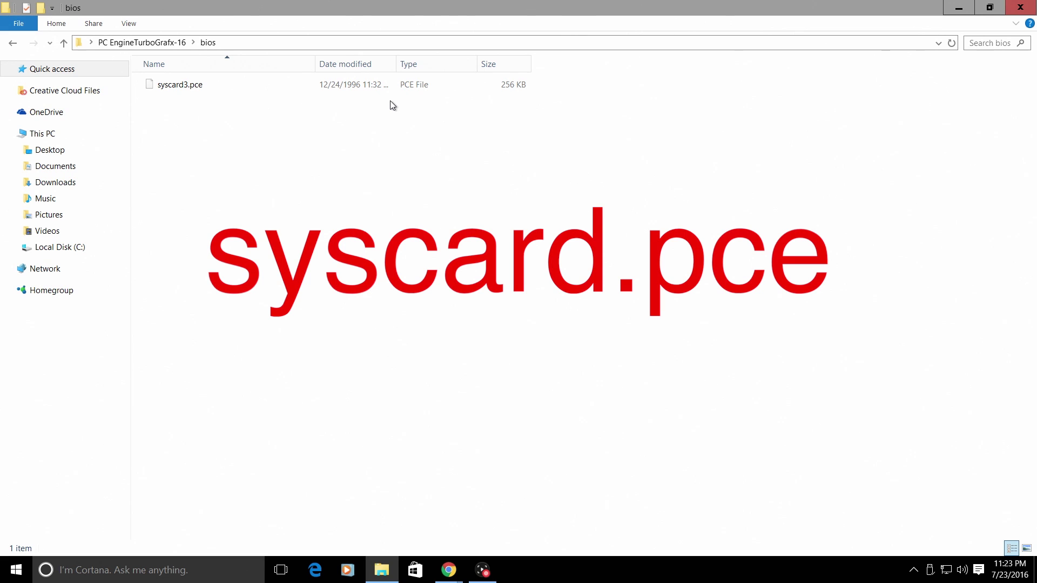
{"action": "left_click", "coordinate": [19, 47]}
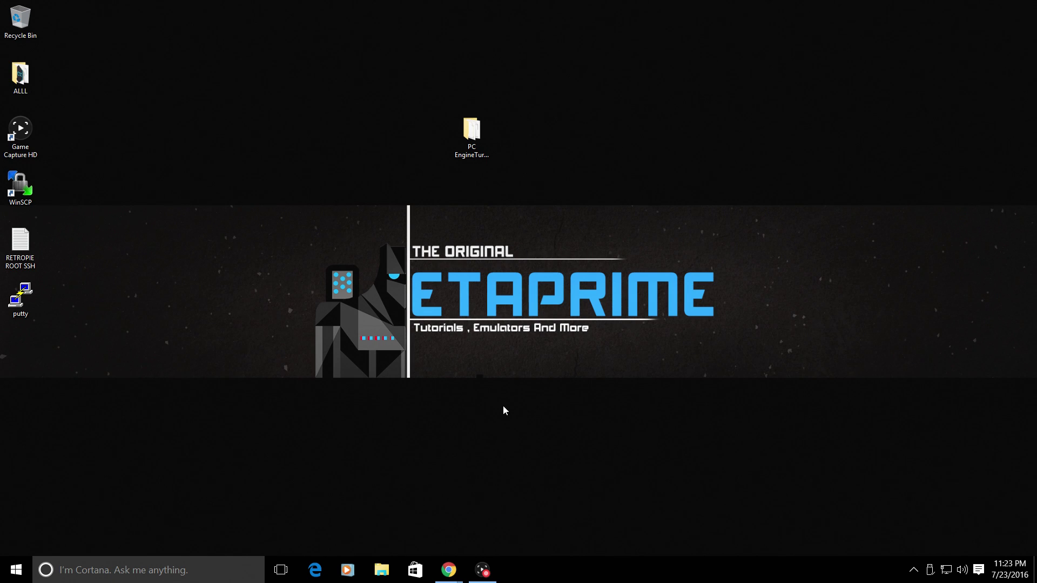
Try the \\RETROPIE network location in a new Explorer window, then return to Quick access
{"action": "left_click", "coordinate": [382, 572]}
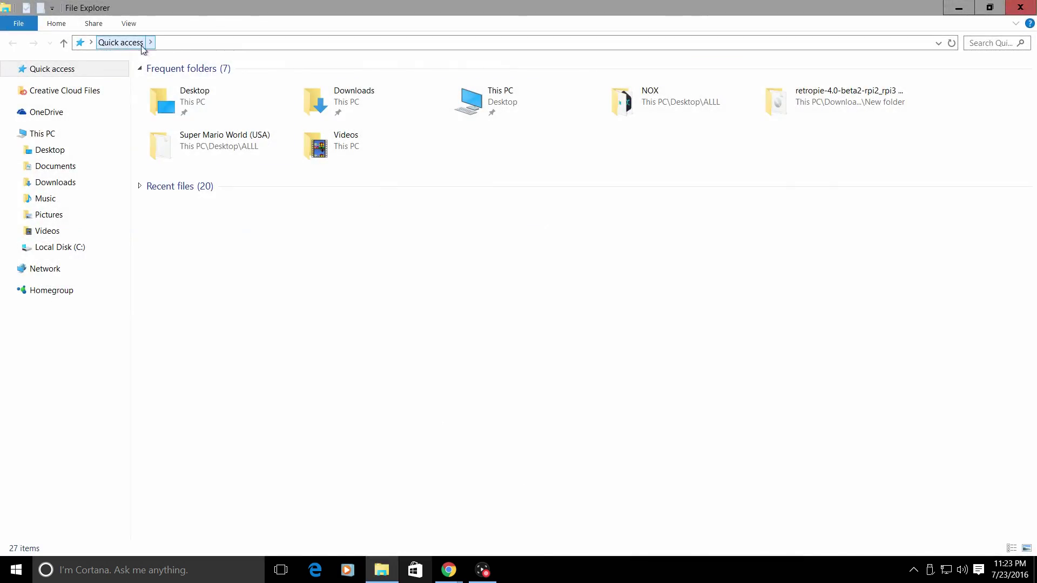
{"action": "left_click", "coordinate": [228, 44]}
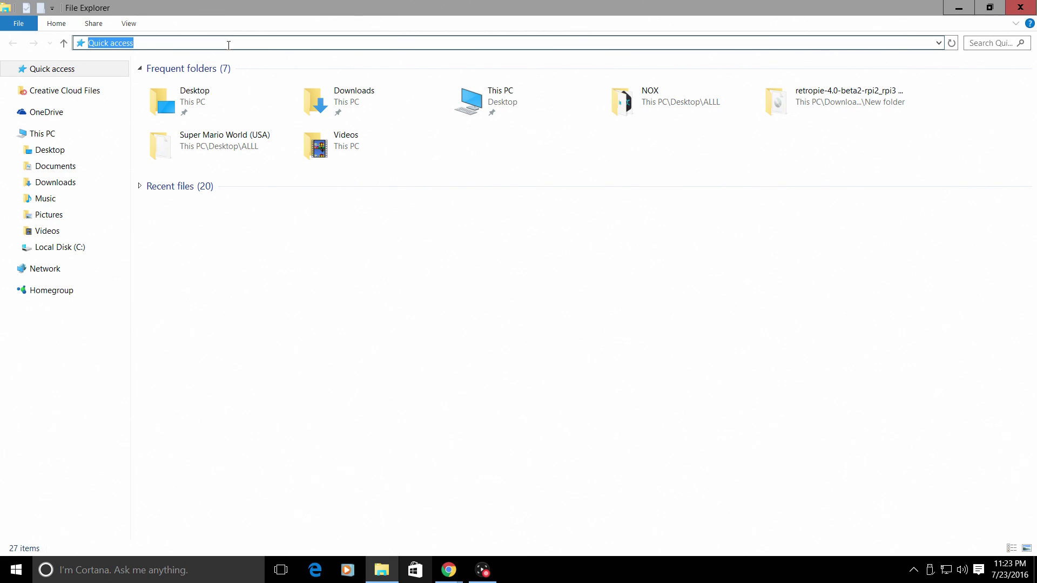
{"action": "type", "text": "\\"}
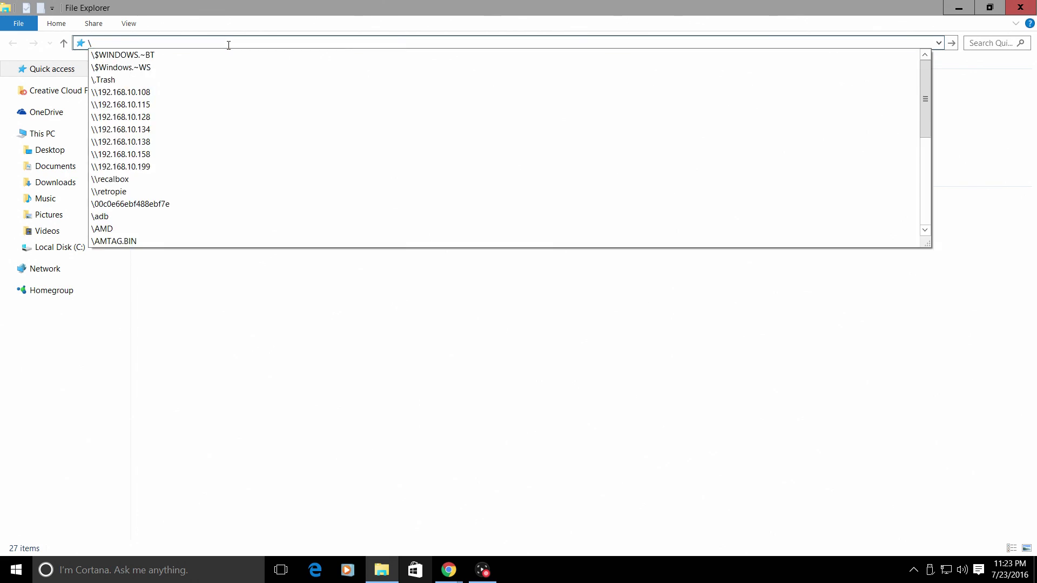
{"action": "type", "text": "\\R"}
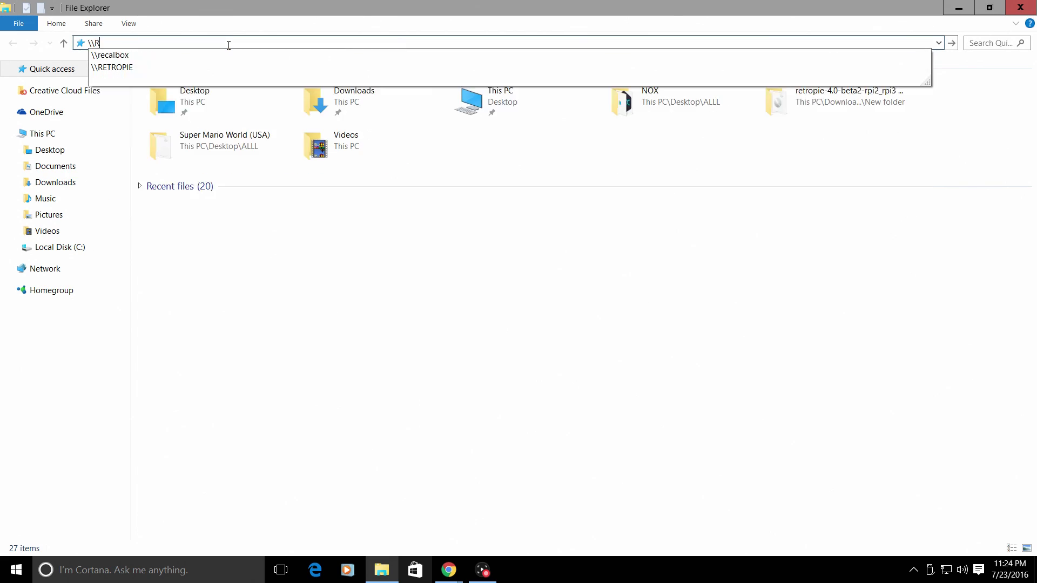
{"action": "type", "text": "ETROPIE"}
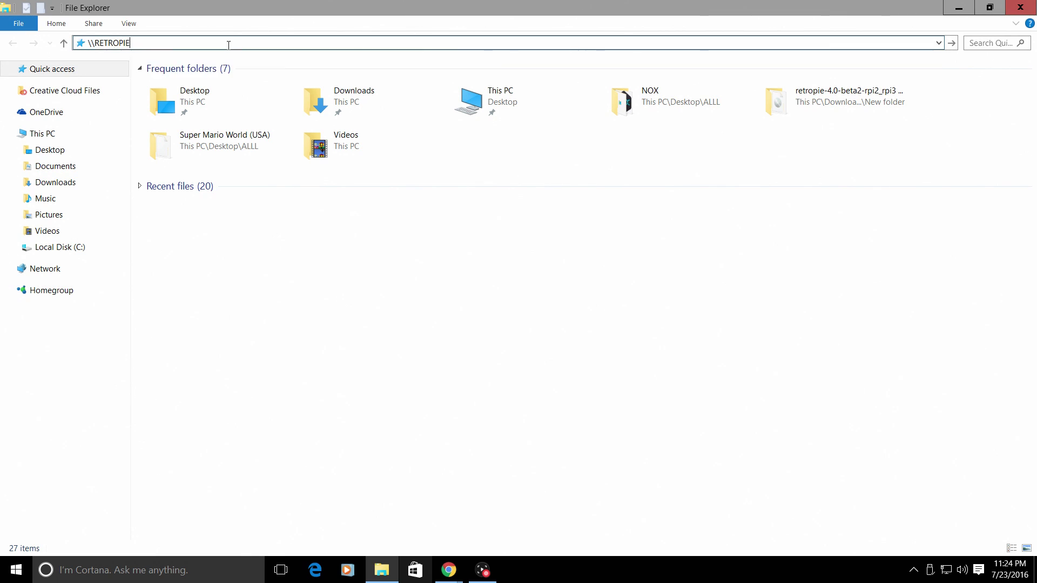
{"action": "key", "text": "Return"}
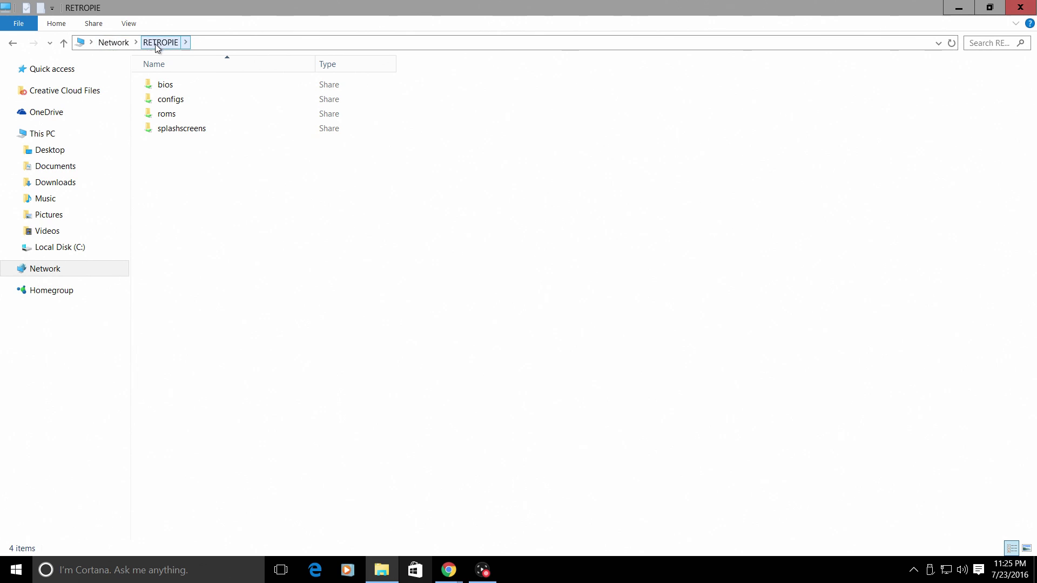
{"action": "left_click", "coordinate": [12, 43]}
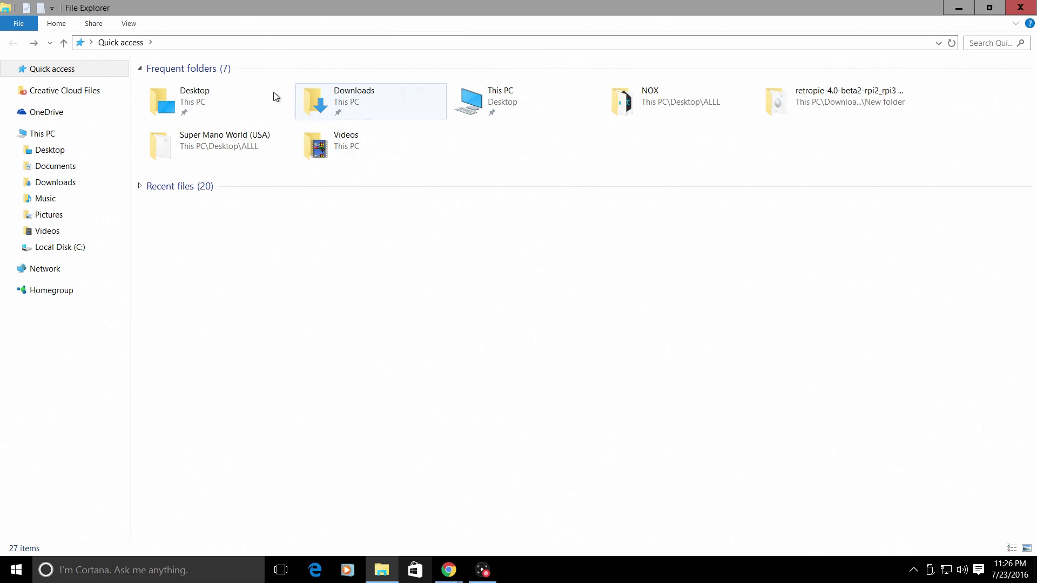
Go to \\192.168.10.164 to list the bios, configs, roms and splashscreens shares
{"action": "left_click", "coordinate": [177, 43]}
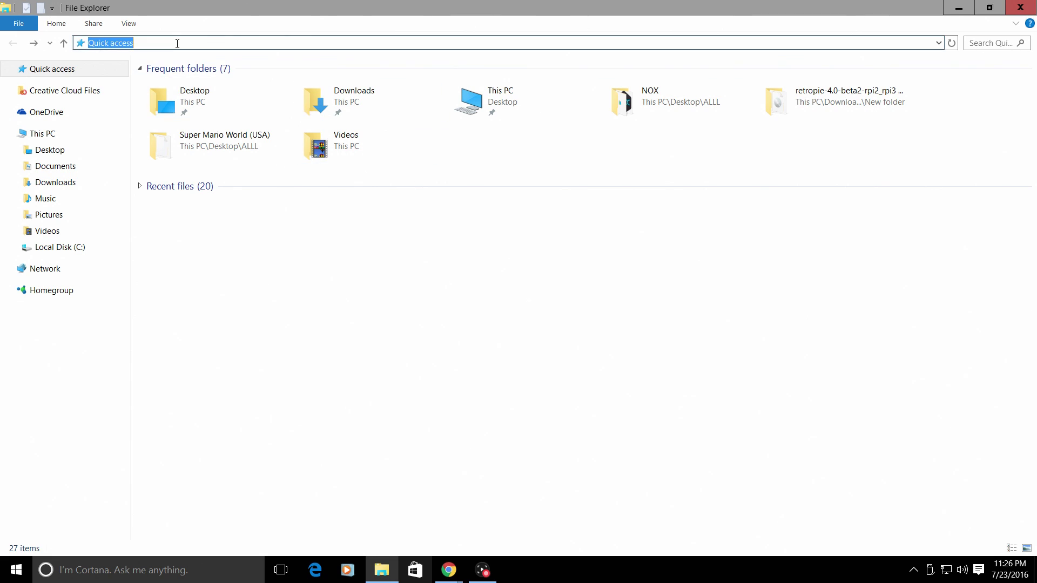
{"action": "type", "text": "\\\\192.168.10.164"}
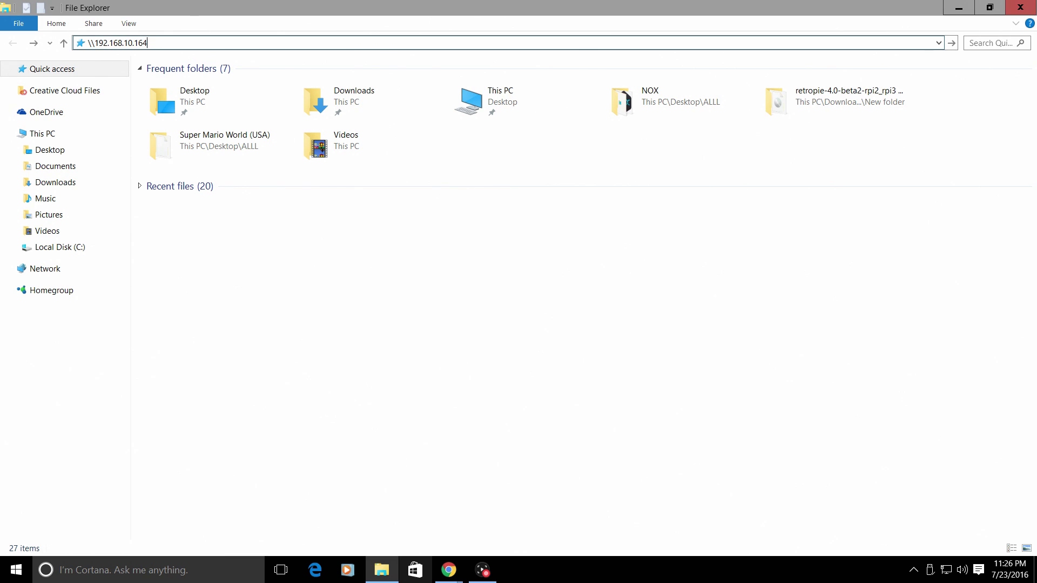
{"action": "key", "text": "Return"}
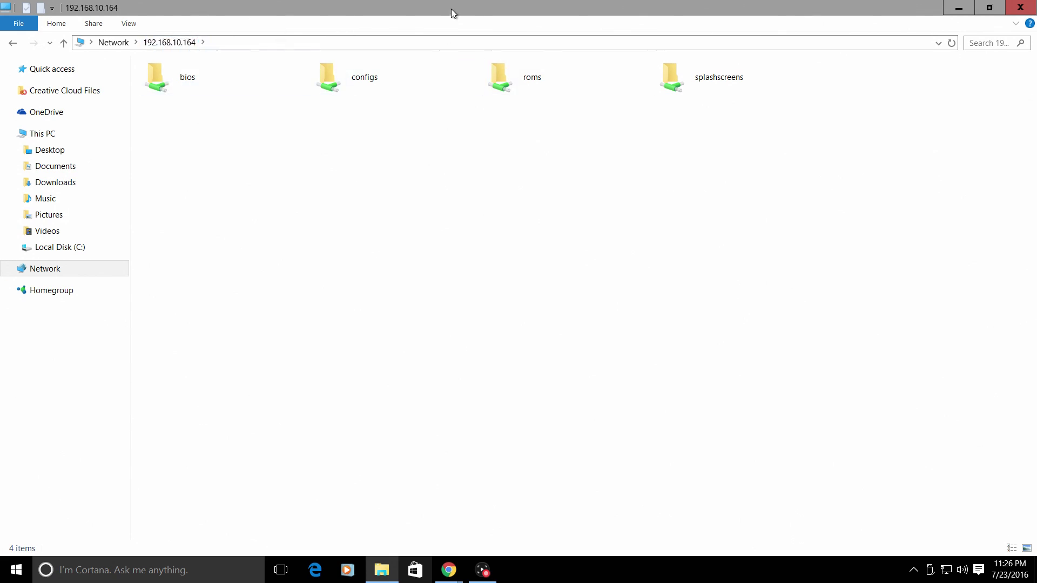
Snap the share and local windows side by side and copy syscard3.pce into the bios share
{"action": "left_click_drag", "start_coordinate": [451, 9], "coordinate": [1034, 173]}
{"action": "left_click", "coordinate": [471, 215]}
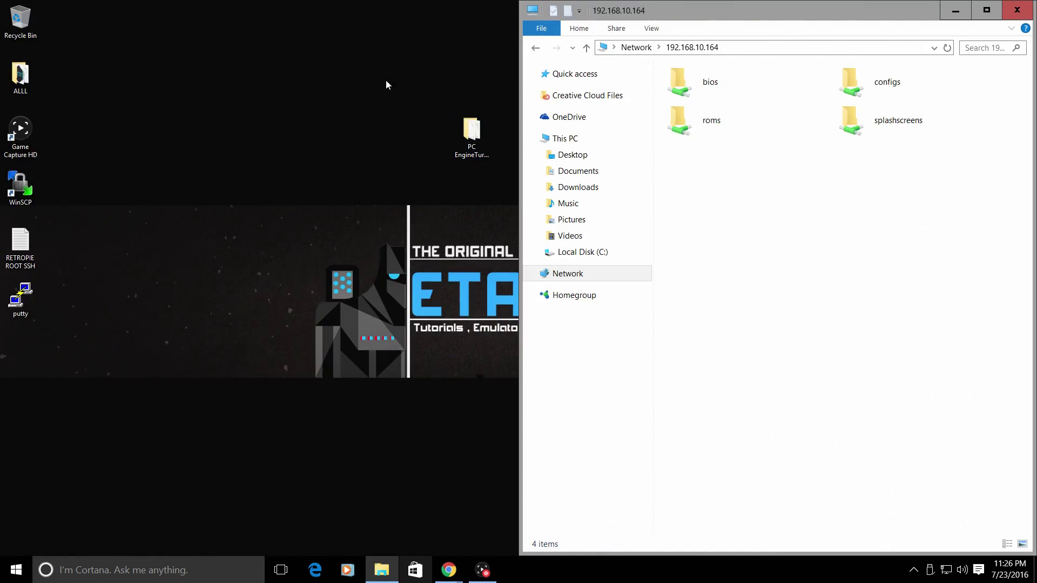
{"action": "double_click", "coordinate": [471, 132]}
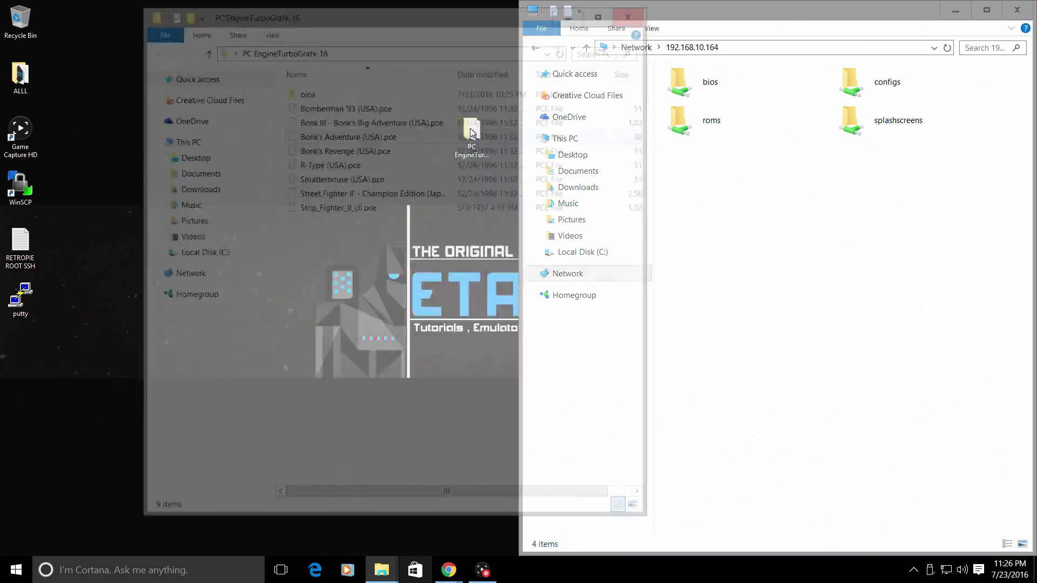
{"action": "left_click_drag", "start_coordinate": [439, 9], "coordinate": [2, 58]}
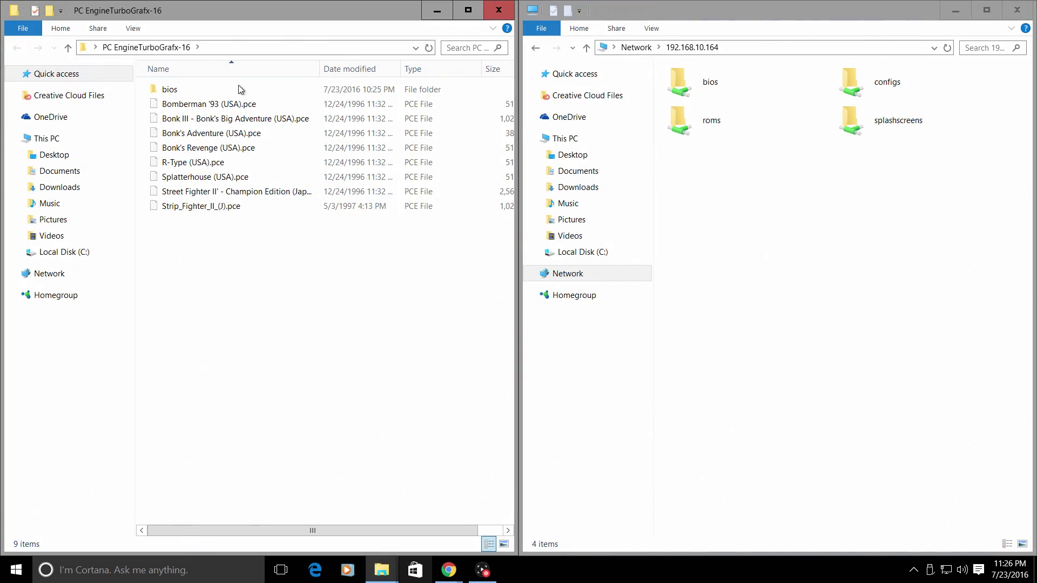
{"action": "double_click", "coordinate": [189, 90]}
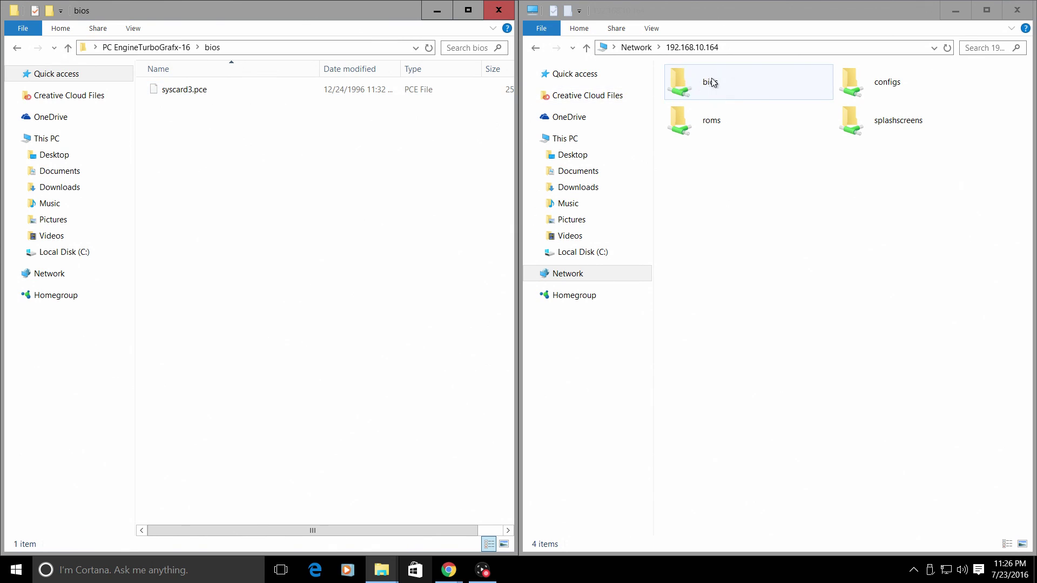
{"action": "left_click_drag", "start_coordinate": [167, 96], "coordinate": [684, 84]}
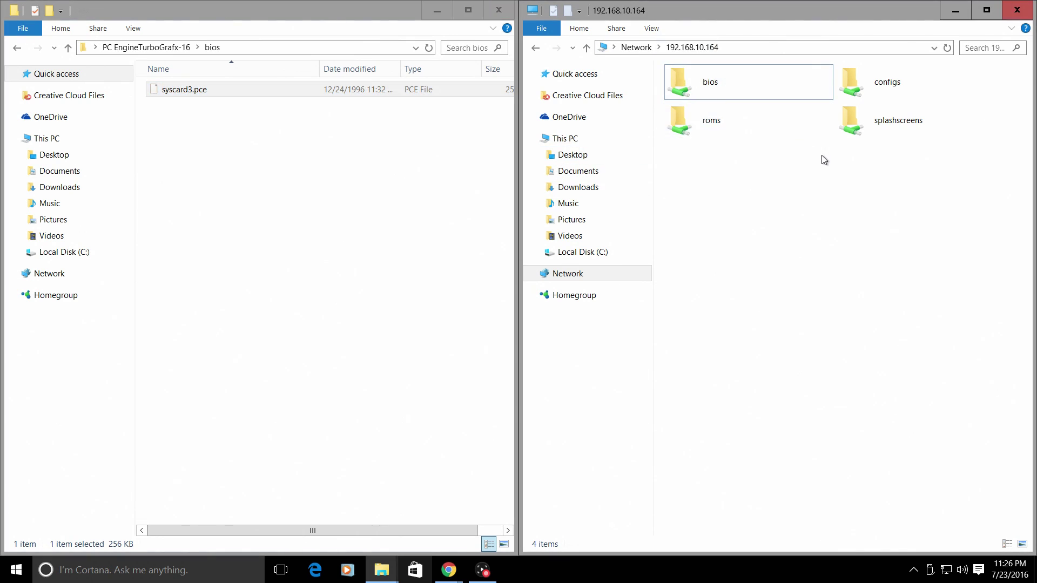
Copy all eight .pce games into roms\pcengine, then close both Explorer windows
{"action": "left_click", "coordinate": [18, 50]}
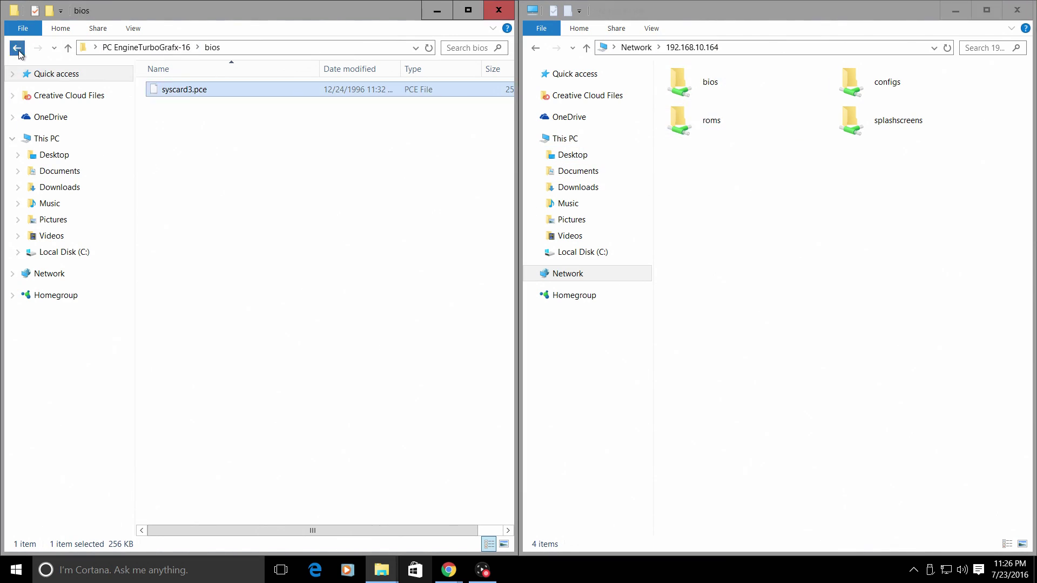
{"action": "double_click", "coordinate": [695, 126]}
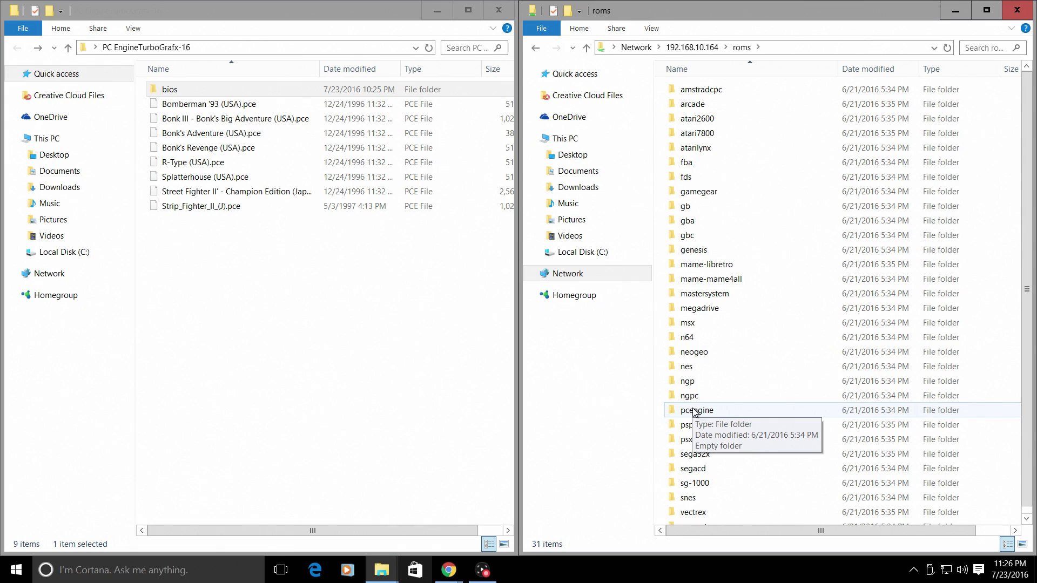
{"action": "double_click", "coordinate": [687, 412]}
{"action": "left_click_drag", "start_coordinate": [241, 282], "coordinate": [809, 267]}
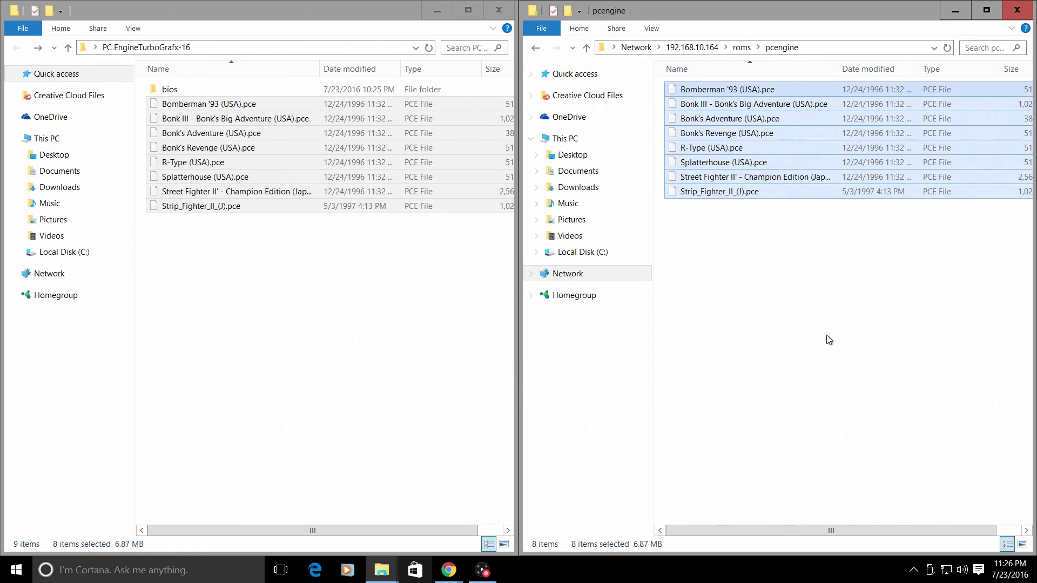
{"action": "left_click", "coordinate": [1017, 10]}
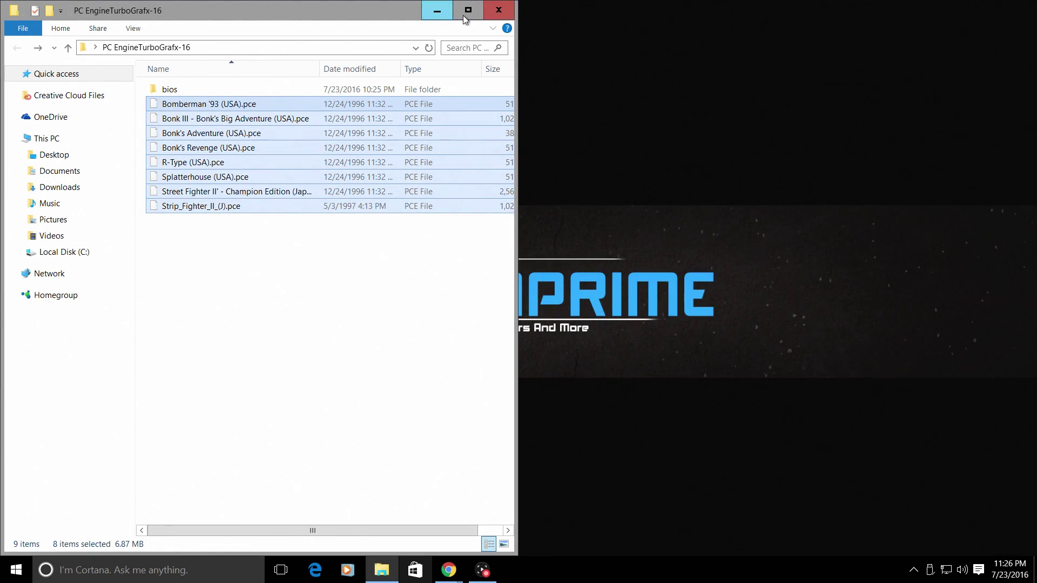
{"action": "left_click", "coordinate": [499, 10]}
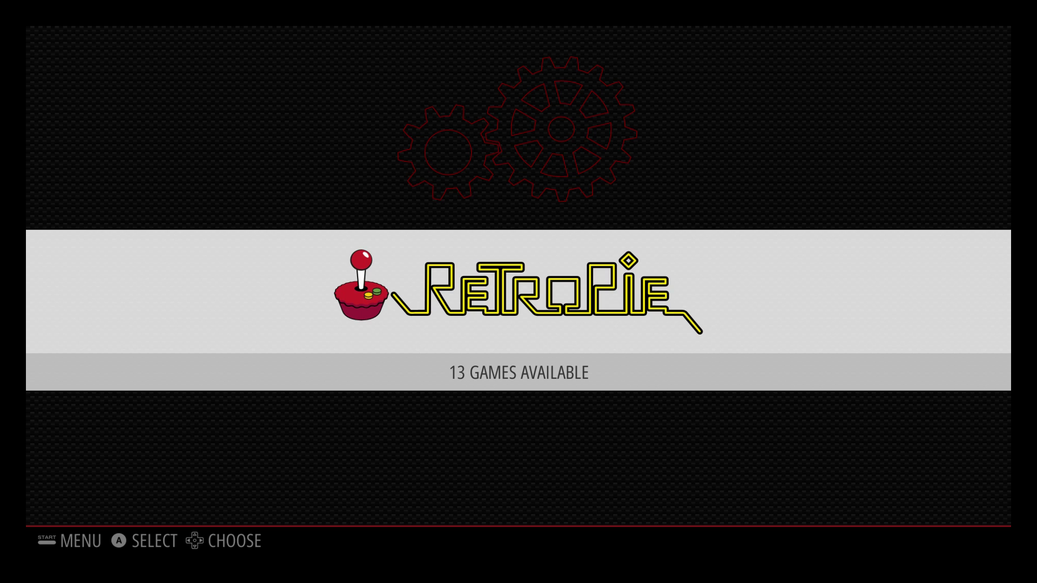
Restart EmulationStation through the main menu's quit options
{"action": "key", "text": "Return"}
{"action": "key", "text": "Down"}
{"action": "key", "text": "Down"}
{"action": "key", "text": "Down"}
{"action": "key", "text": "Down"}
{"action": "key", "text": "Down"}
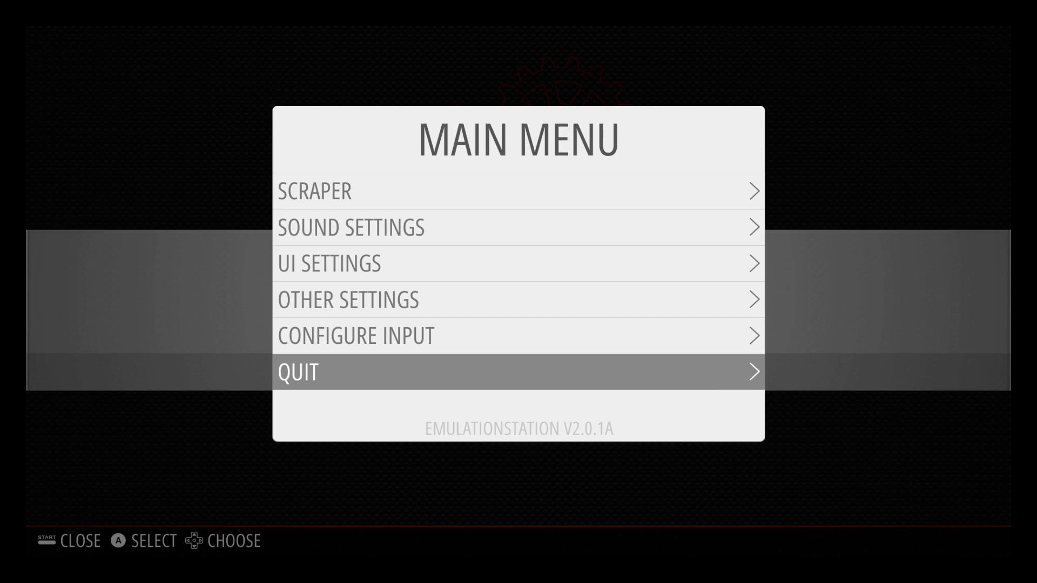
{"action": "key", "text": "Return"}
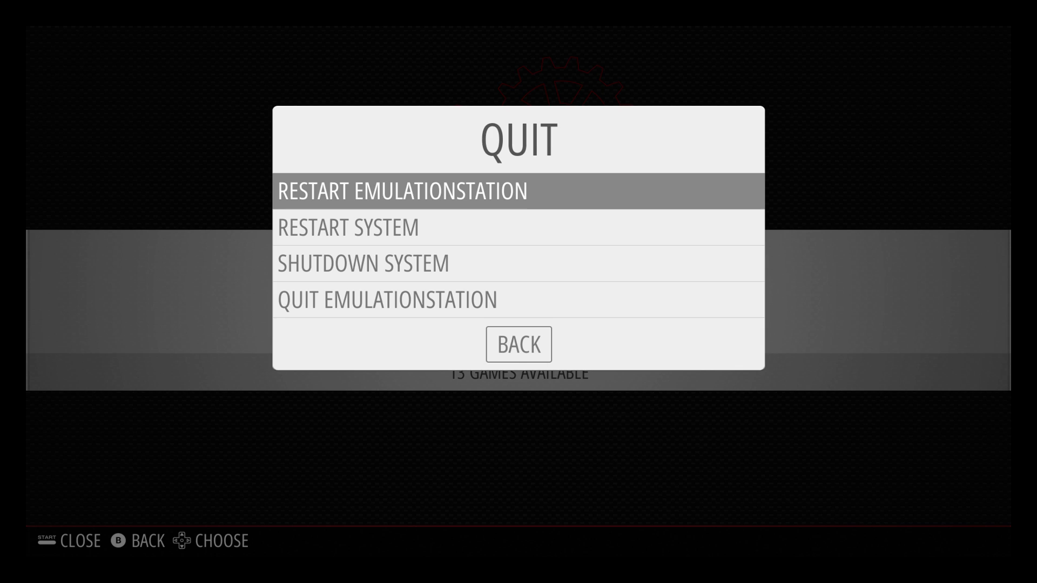
{"action": "key", "text": "Return"}
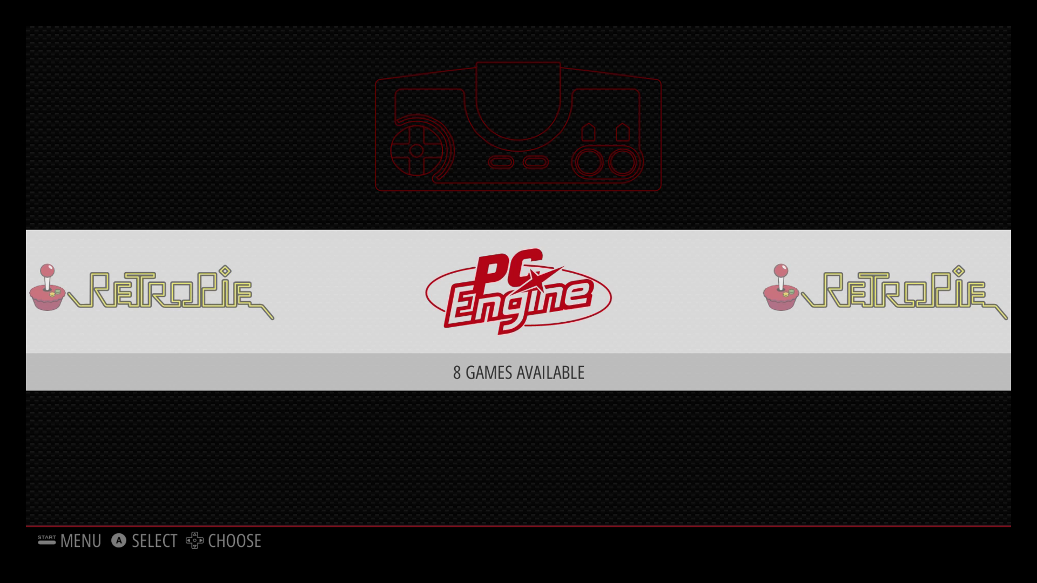
Open the PC Engine games list and select R-Type (USA)
{"action": "key", "text": "Return"}
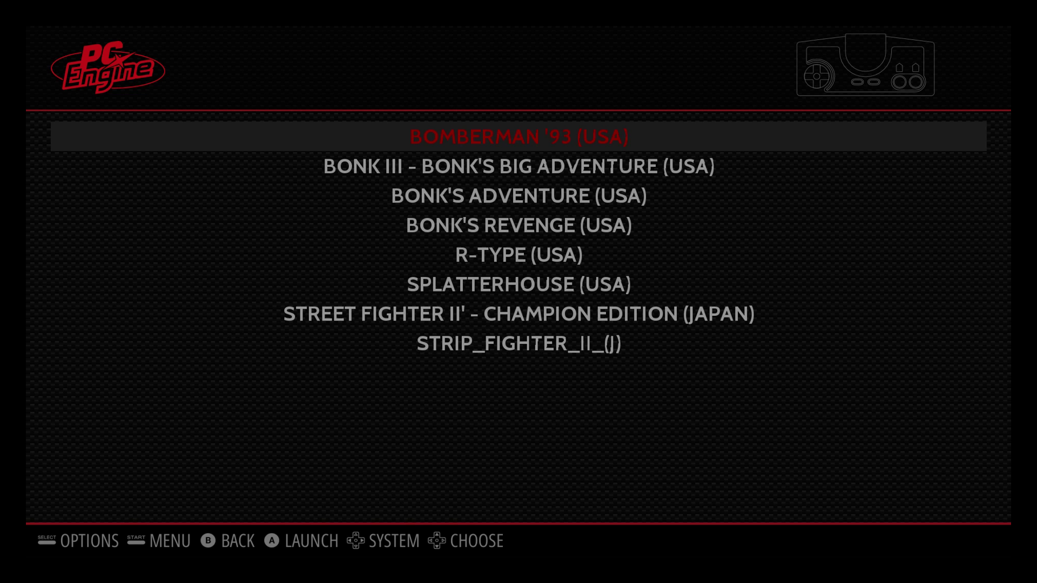
{"action": "key", "text": "Down"}
{"action": "key", "text": "Up"}
{"action": "key", "text": "Down"}
{"action": "key", "text": "Down"}
{"action": "key", "text": "Up"}
{"action": "key", "text": "Down"}
{"action": "key", "text": "Down"}
{"action": "key", "text": "Down"}
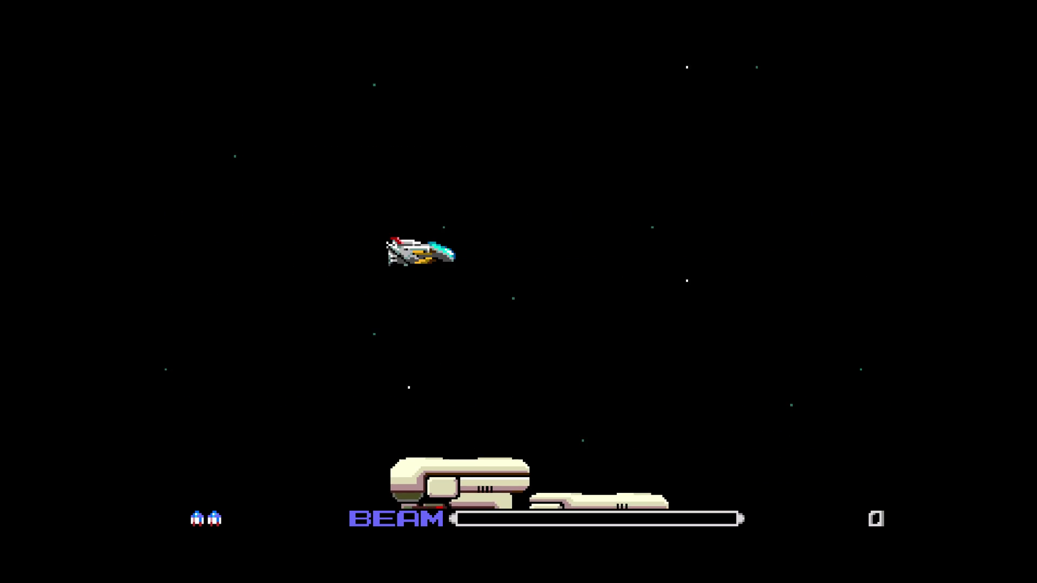
Fly the R-Type ship up and down, shooting enemies and charging the beam
{"action": "key", "text": "Up"}
{"action": "key", "text": "Down"}
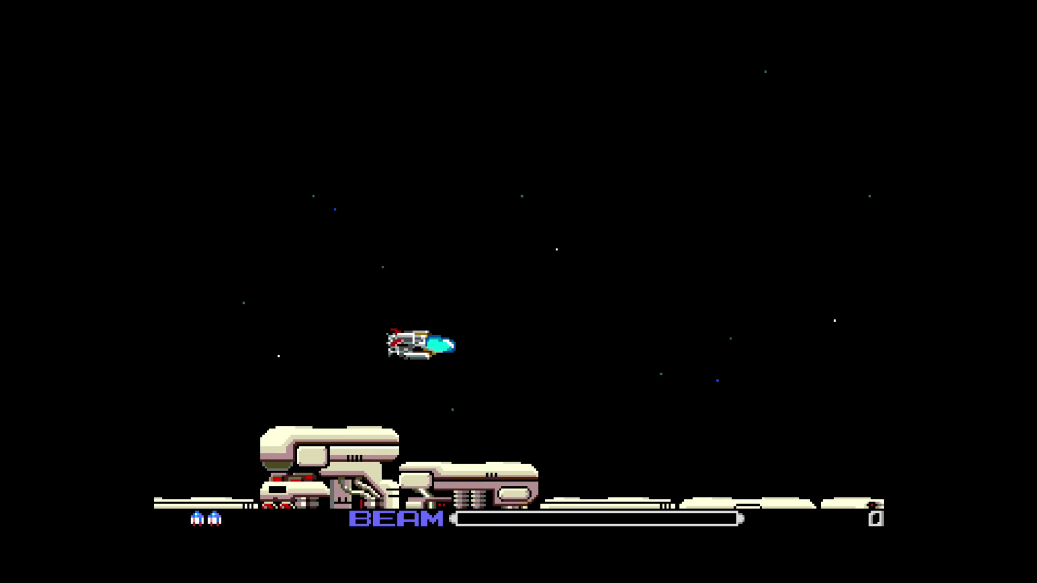
{"action": "key", "text": "Up"}
{"action": "key", "text": "Left"}
{"action": "key", "text": "z"}
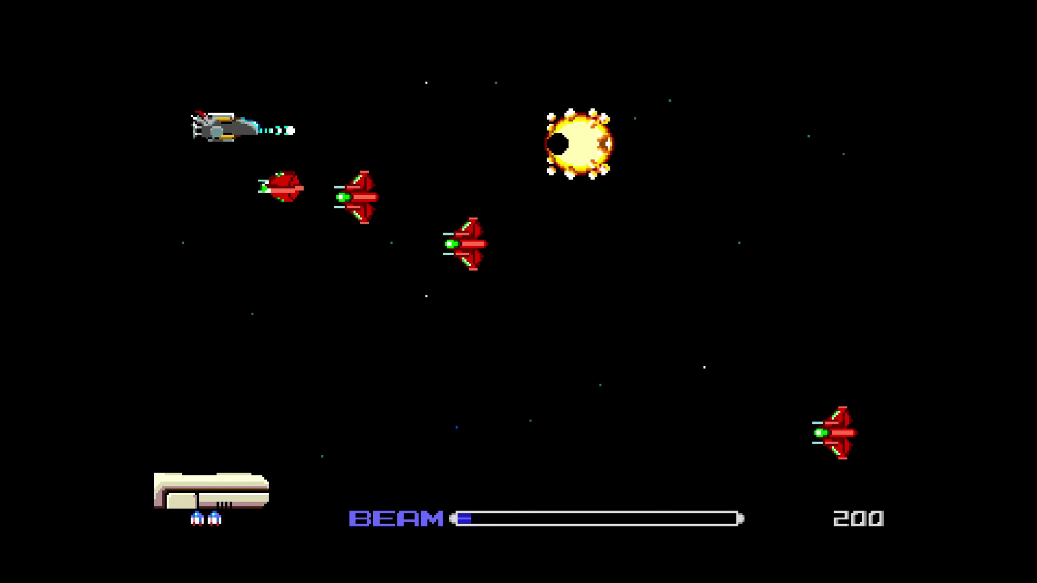
{"action": "key", "text": "Left"}
{"action": "key", "text": "Up"}
{"action": "key", "text": "z"}
{"action": "key", "text": "Down"}
{"action": "key", "text": "Up"}
Fire the charged beam at the enemy group and keep shooting while climbing and diving
{"action": "key", "text": "Down"}
{"action": "key", "text": "Up"}
{"action": "key", "text": "z"}
{"action": "key", "text": "Up"}
{"action": "key", "text": "z"}
{"action": "key", "text": "Down"}
{"action": "key", "text": "z"}
{"action": "key", "text": "Down"}
{"action": "key", "text": "z"}
{"action": "key", "text": "z"}
{"action": "key", "text": "z"}
{"action": "key", "text": "Up"}
{"action": "key", "text": "z"}
{"action": "key", "text": "z"}
{"action": "key", "text": "z"}
{"action": "key", "text": "Up"}
{"action": "key", "text": "z"}
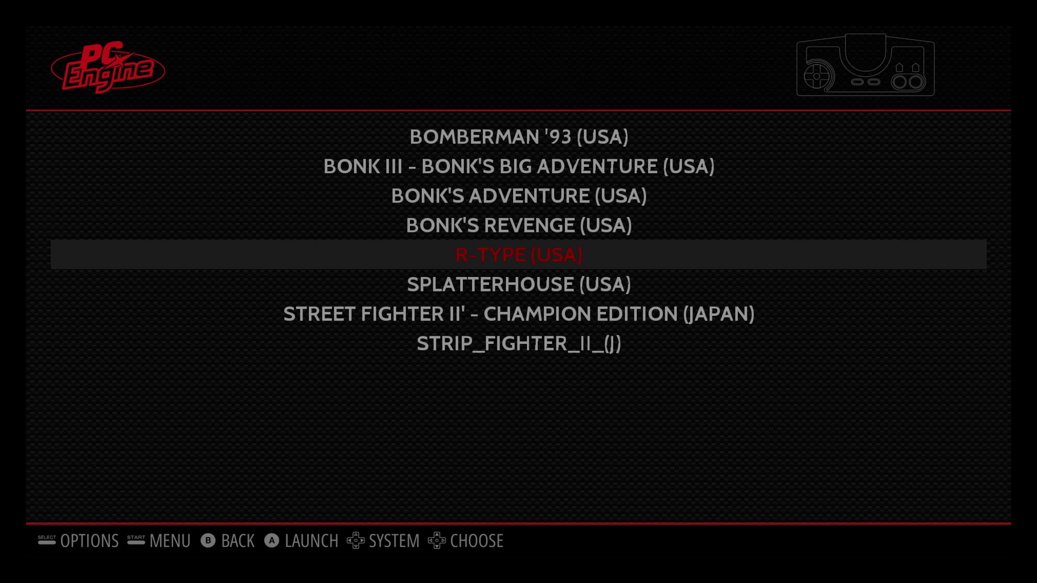
Launch Splatterhouse (USA), punch the first zombie, and pick up the plank
{"action": "key", "text": "Down"}
{"action": "key", "text": "Return"}
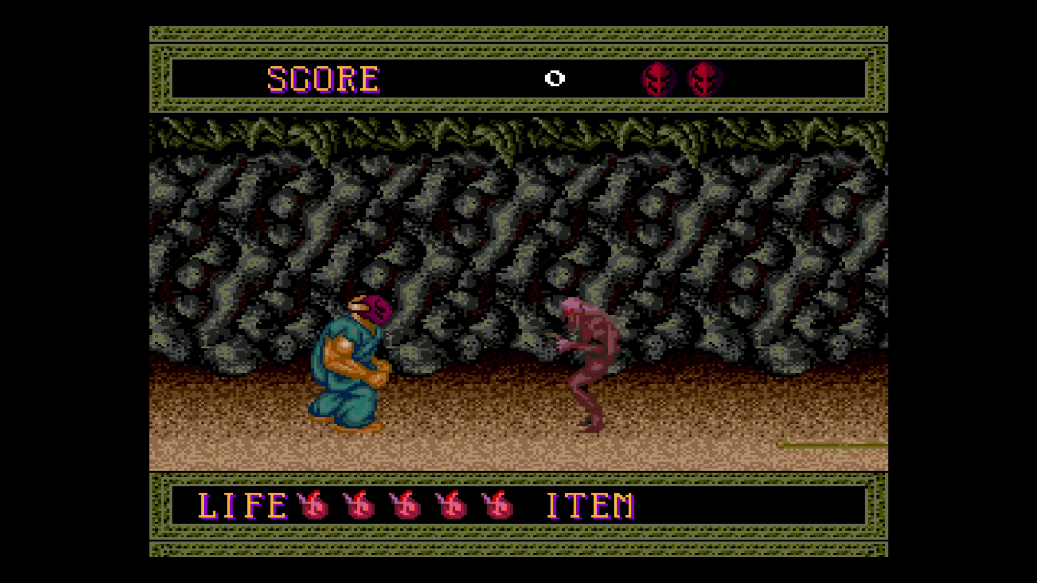
{"action": "key", "text": "z"}
{"action": "key", "text": "z"}
{"action": "key", "text": "Right"}
{"action": "key", "text": "Right"}
{"action": "key", "text": "Down"}
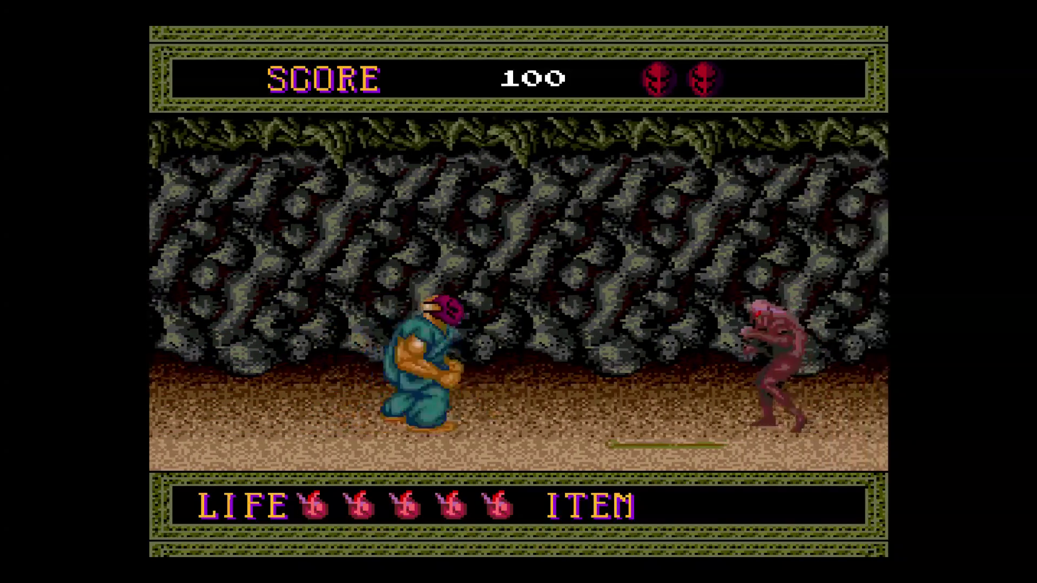
{"action": "key", "text": "Right"}
{"action": "key", "text": "z"}
{"action": "key", "text": "z"}
{"action": "key", "text": "z"}
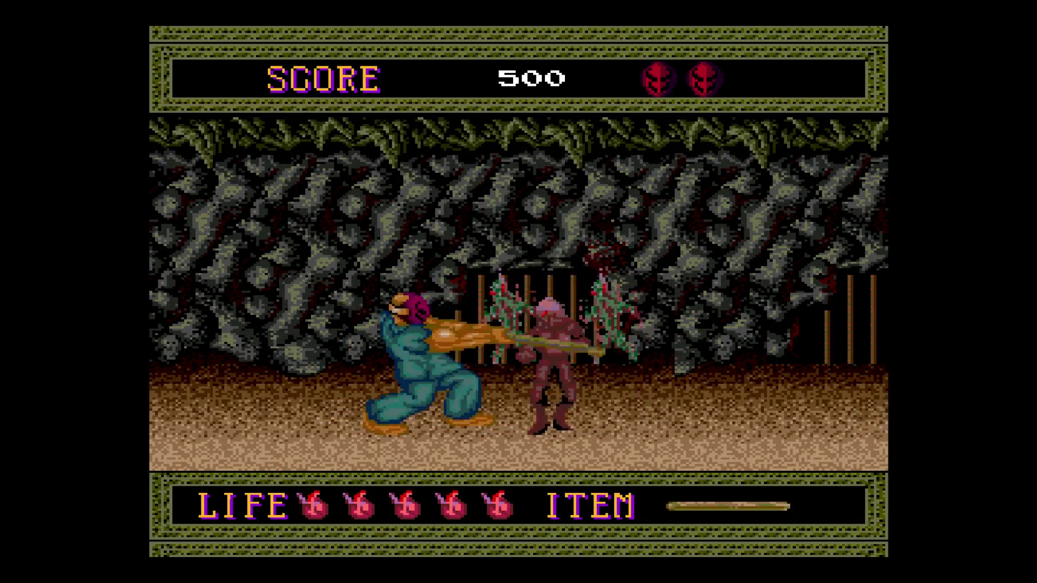
Advance right swinging the plank at zombies, then pause the game
{"action": "key", "text": "Right"}
{"action": "key", "text": "z"}
{"action": "key", "text": "z"}
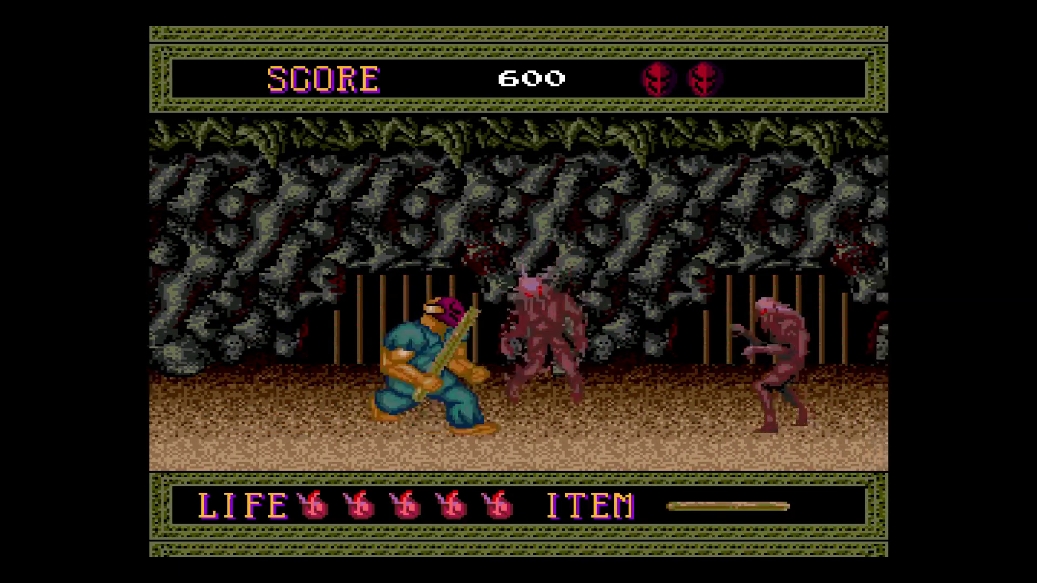
{"action": "key", "text": "z"}
{"action": "key", "text": "Right"}
{"action": "key", "text": "z"}
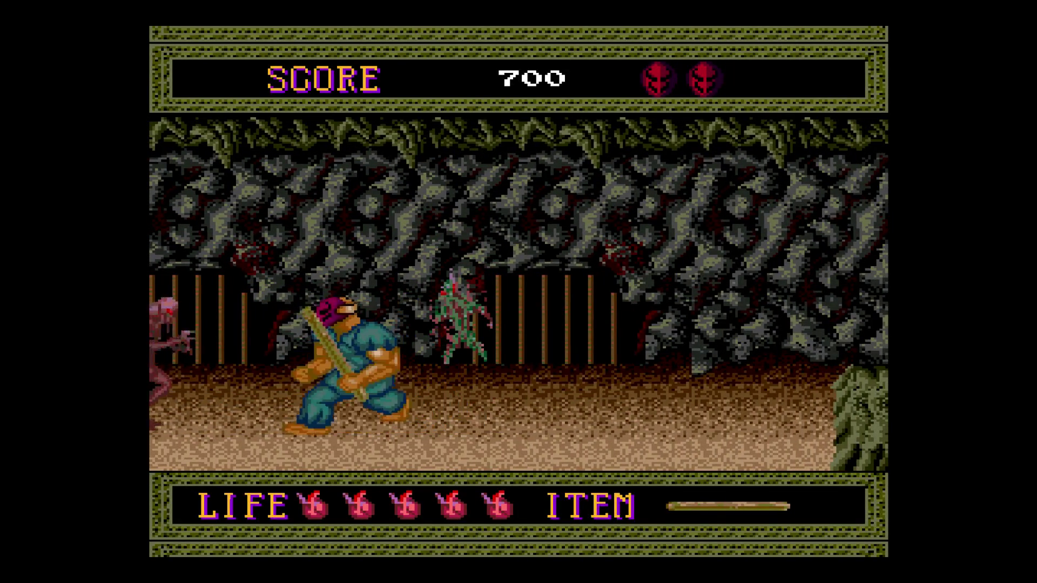
{"action": "key", "text": "a"}
{"action": "key", "text": "Right"}
{"action": "key", "text": "a"}
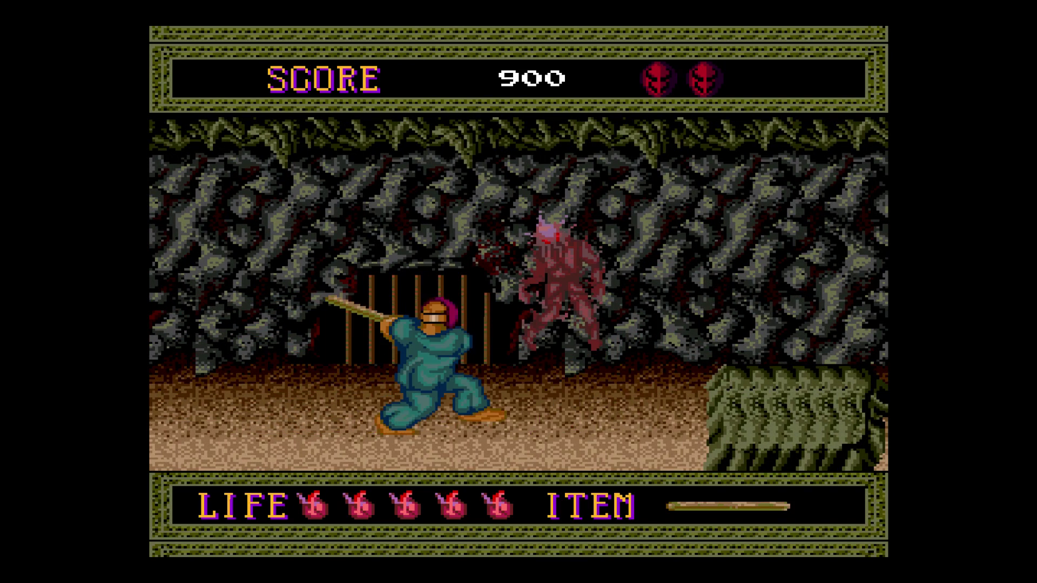
{"action": "key", "text": "Left"}
{"action": "key", "text": "Right"}
{"action": "key", "text": "Right"}
{"action": "key", "text": "Return"}
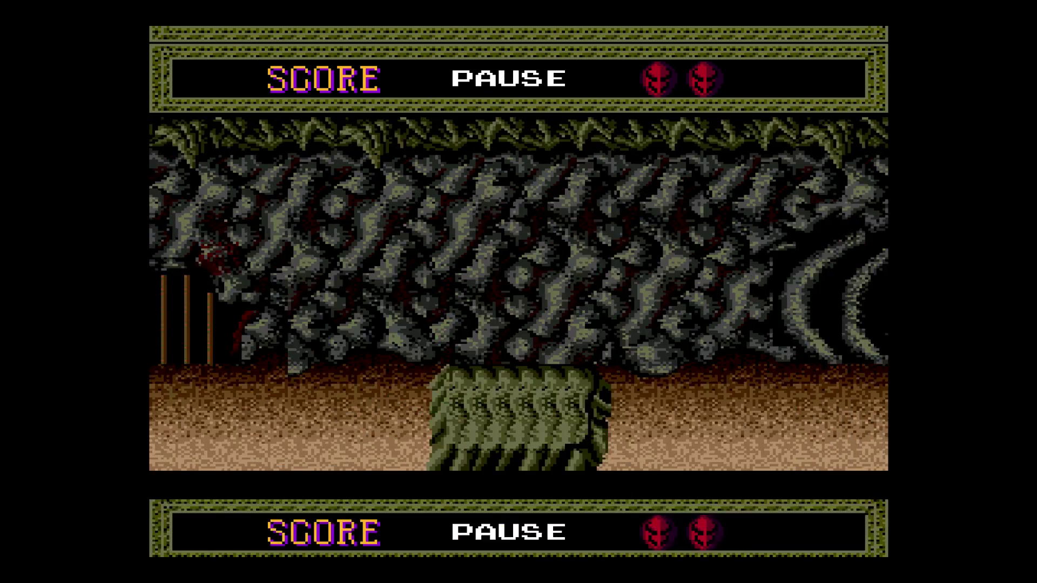
Exit Splatterhouse to the games list, then back out to the system carousel
{"action": "key", "text": "Escape"}
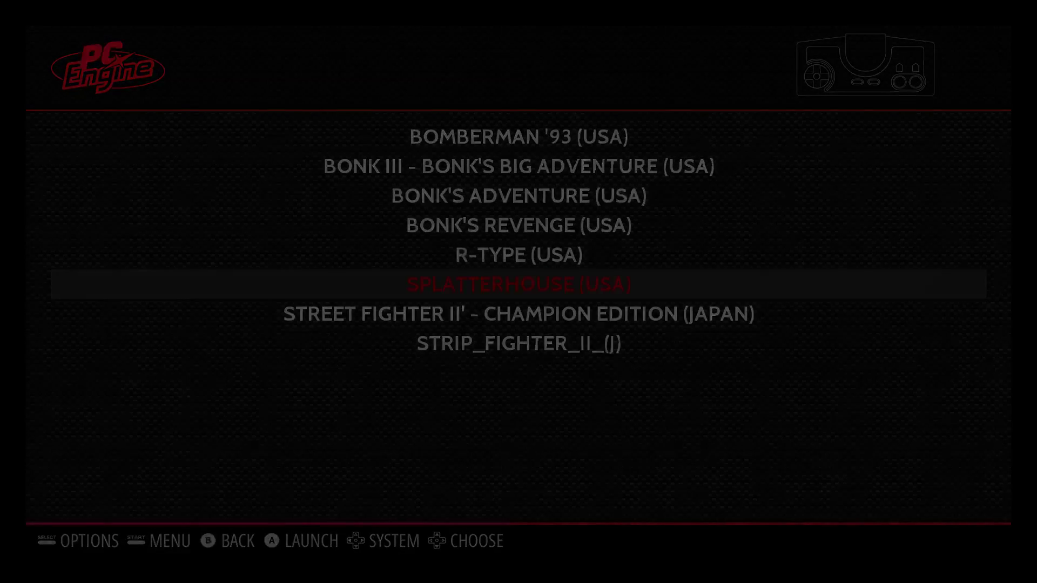
{"action": "key", "text": "Escape"}
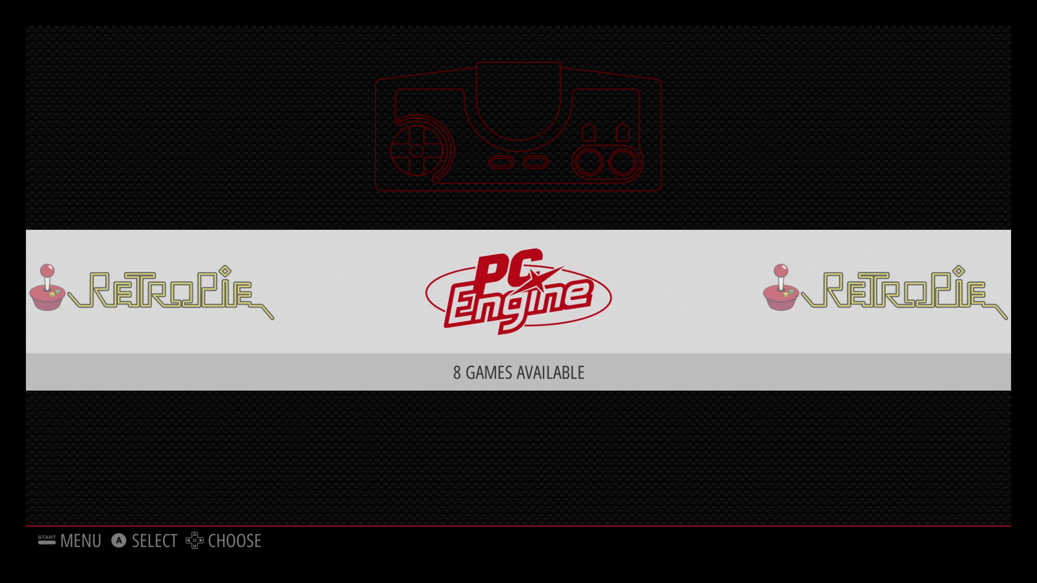
{"action": "key", "text": "Right"}
{"action": "key", "text": "Left"}
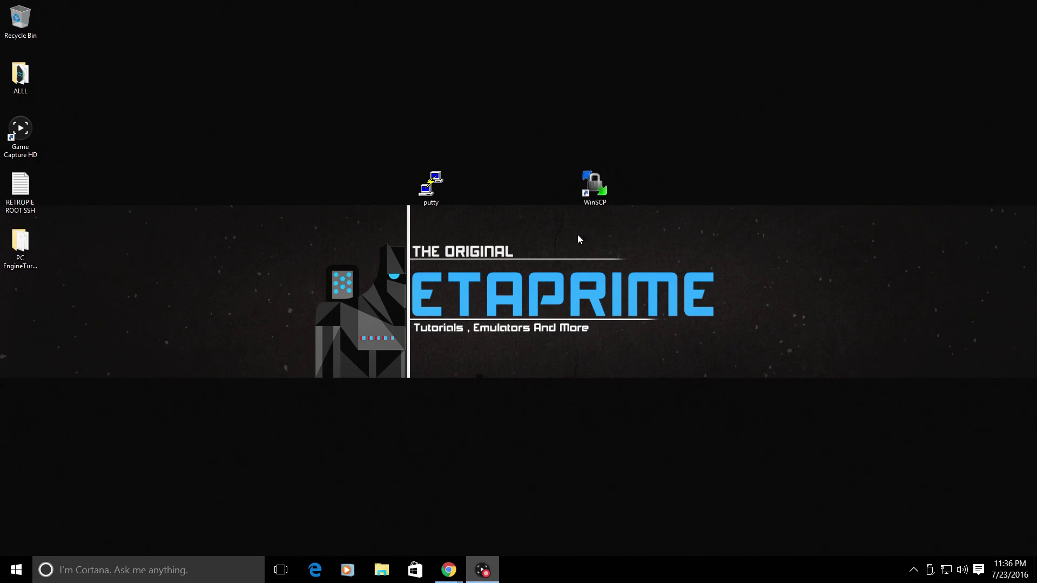
Maximise Chrome and download putty.exe for Windows on Intel x86 from the PuTTY Download Page
{"action": "mouse_move", "coordinate": [448, 569]}
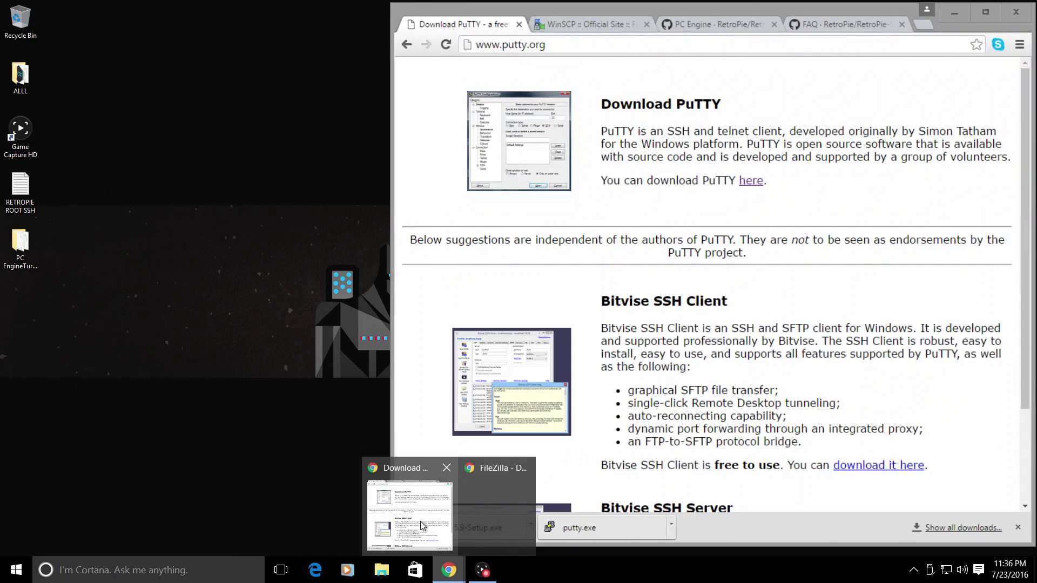
{"action": "left_click", "coordinate": [420, 520]}
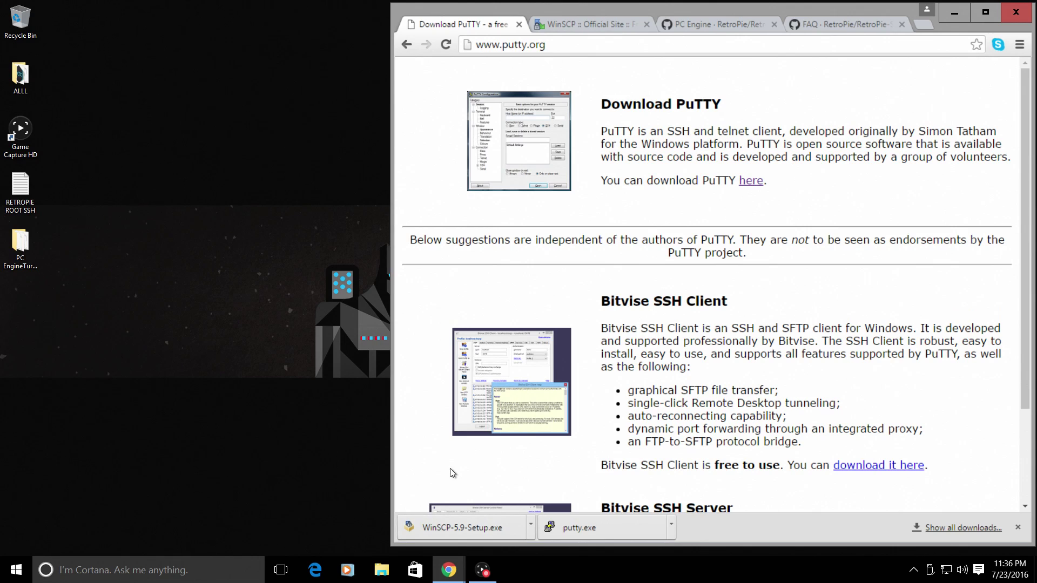
{"action": "left_click", "coordinate": [985, 12]}
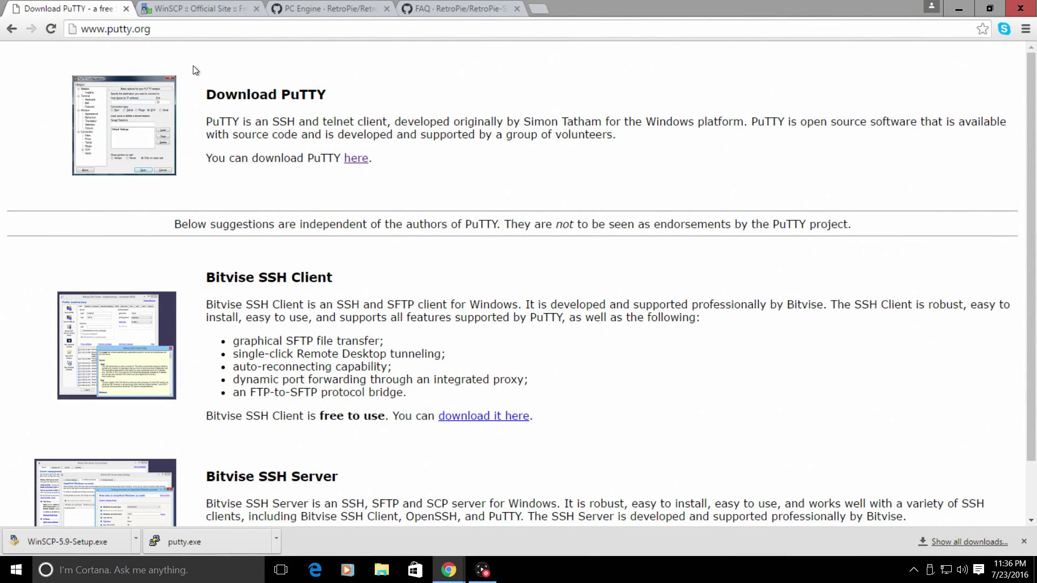
{"action": "left_click", "coordinate": [349, 158]}
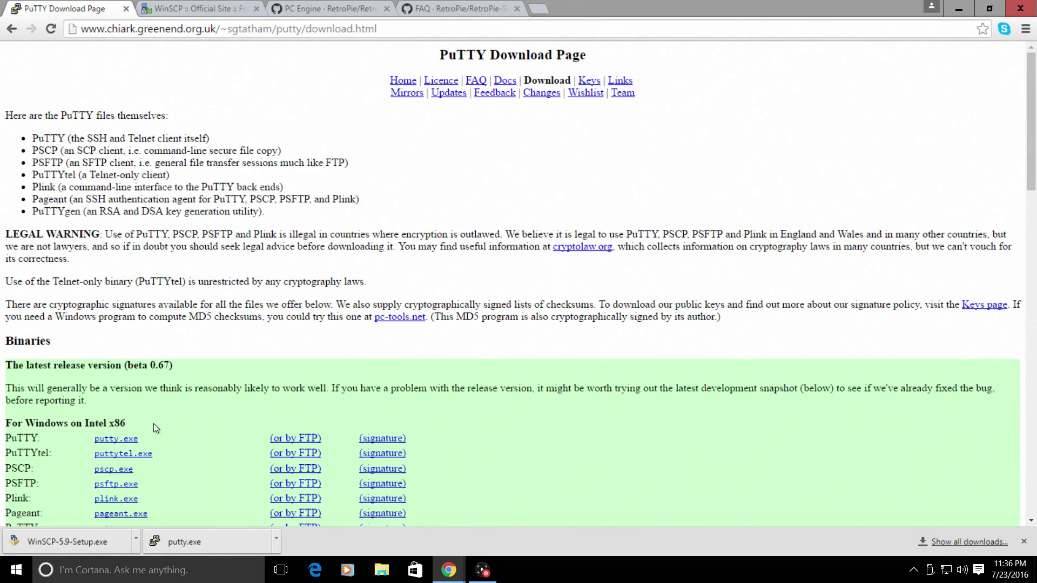
{"action": "left_click", "coordinate": [123, 440]}
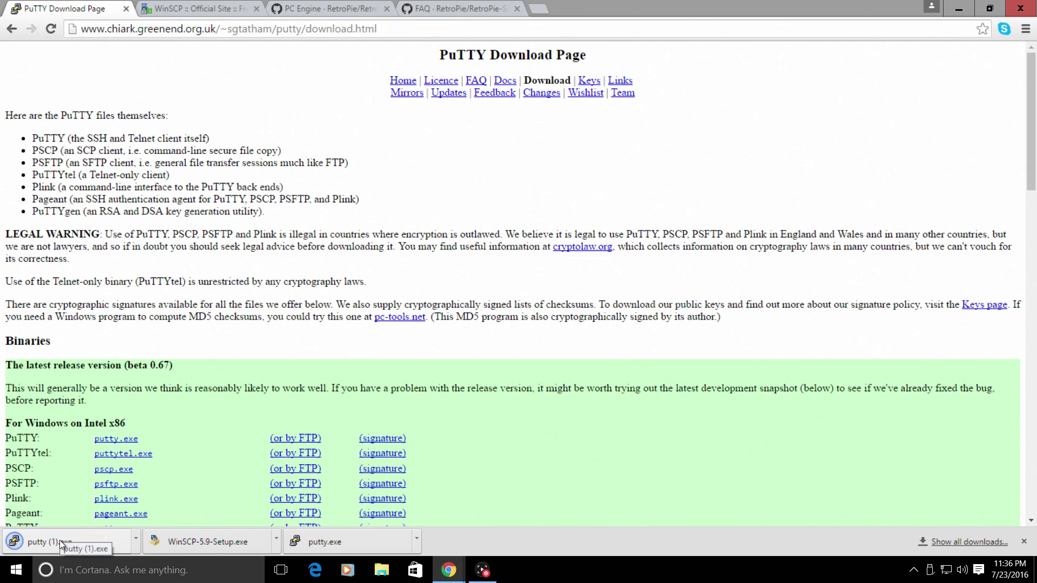
Switch to the WinSCP tab, open its 5.9 Downloads page, and restore the window downward
{"action": "left_click", "coordinate": [174, 13]}
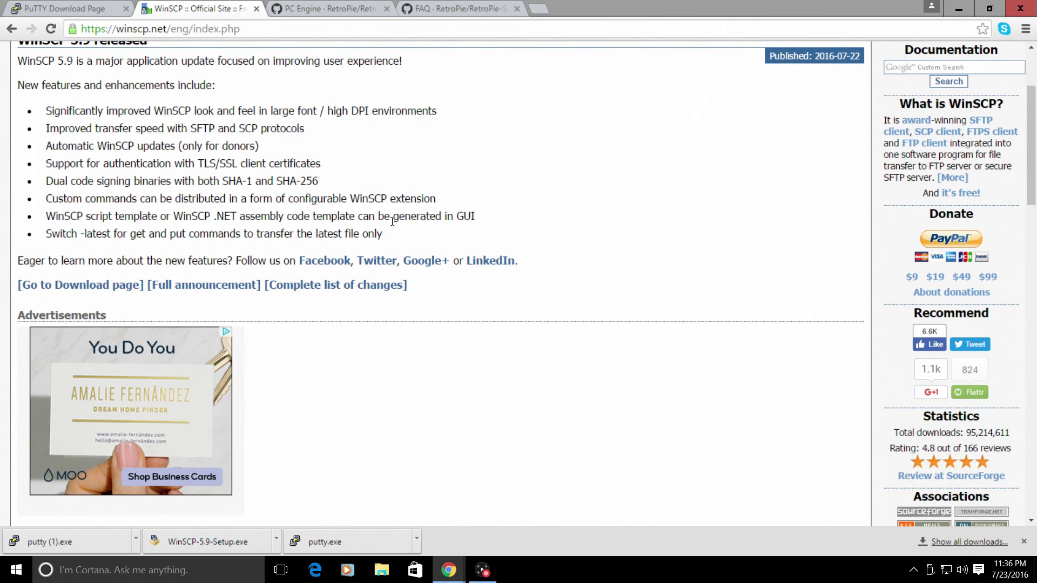
{"action": "scroll", "coordinate": [392, 221], "scroll_direction": "up", "scroll_amount": 3}
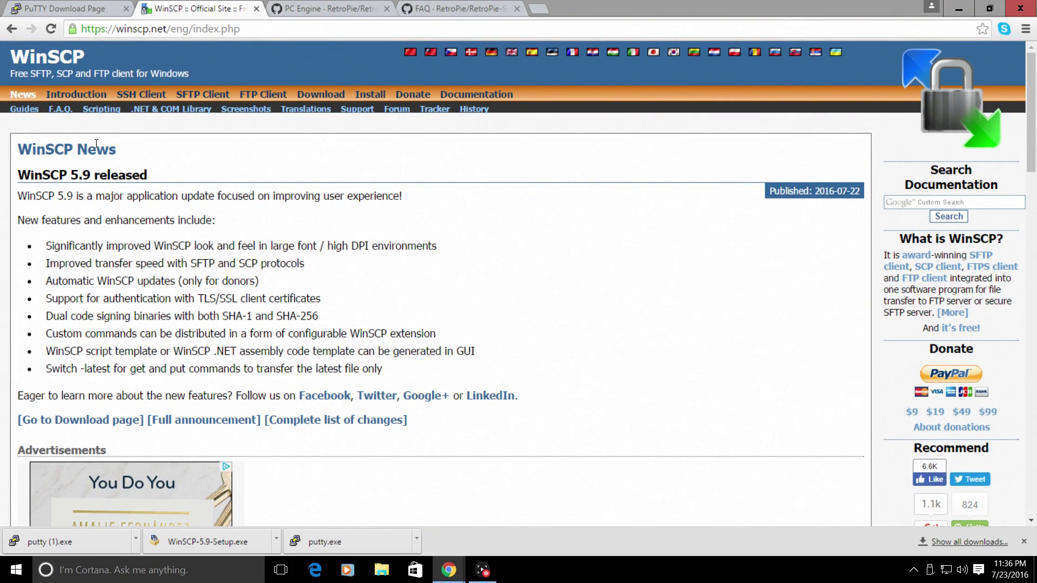
{"action": "left_click", "coordinate": [321, 95]}
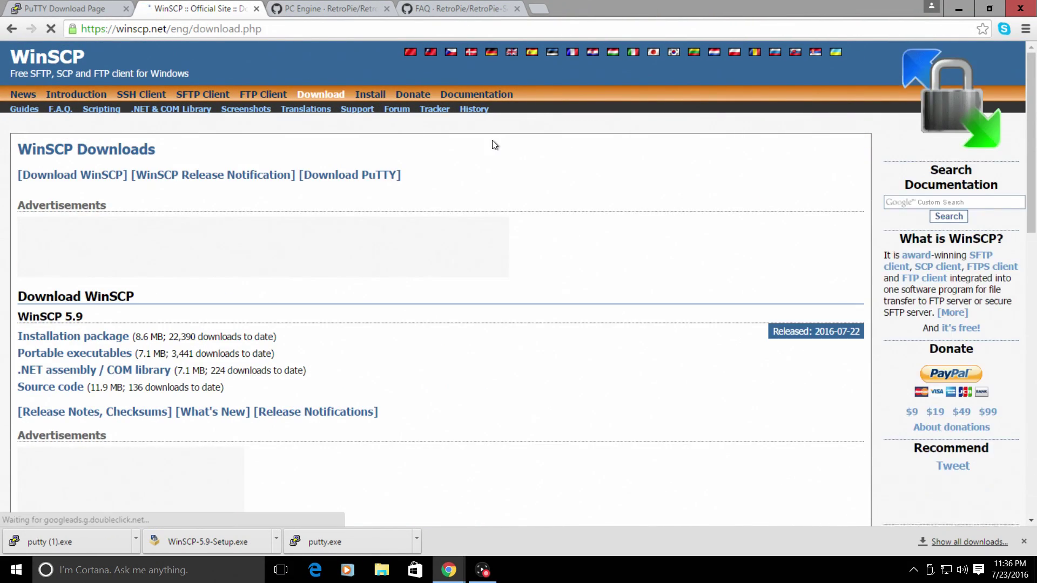
{"action": "scroll", "coordinate": [324, 216], "scroll_direction": "down", "scroll_amount": 1}
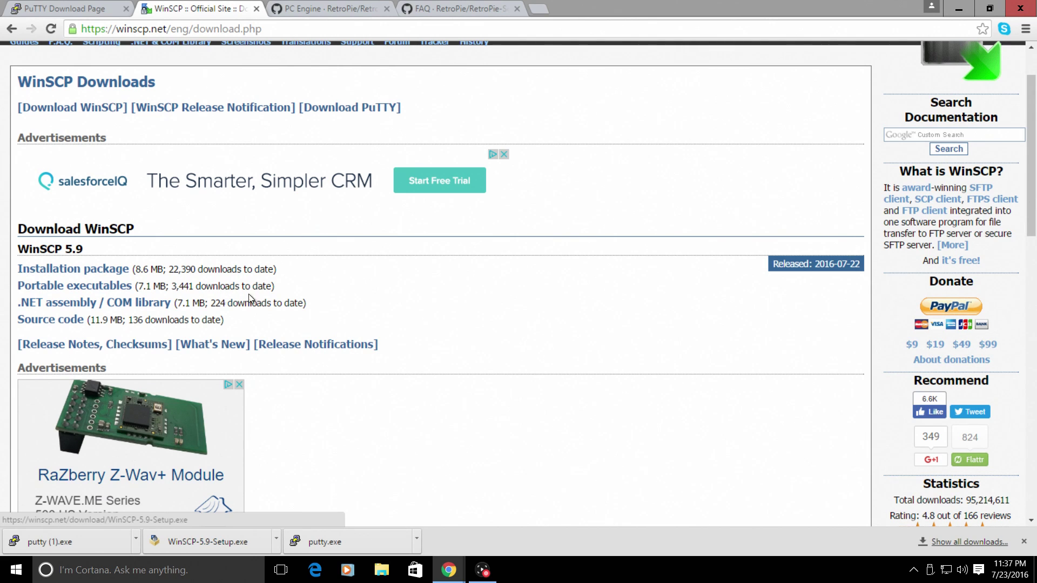
{"action": "left_click_drag", "start_coordinate": [611, 5], "coordinate": [572, 61]}
Minimise Chrome, run the desktop PuTTY, and pick host retropie with the RETROPIE saved session
{"action": "left_click", "coordinate": [805, 51]}
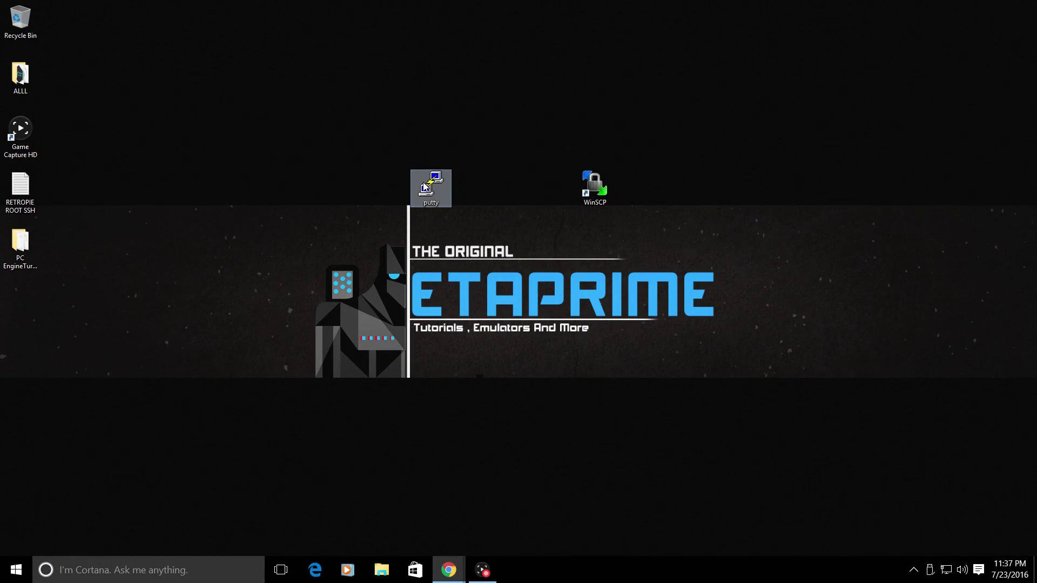
{"action": "double_click", "coordinate": [425, 187]}
{"action": "left_click", "coordinate": [558, 302]}
{"action": "double_click", "coordinate": [432, 189]}
{"action": "left_click", "coordinate": [557, 299]}
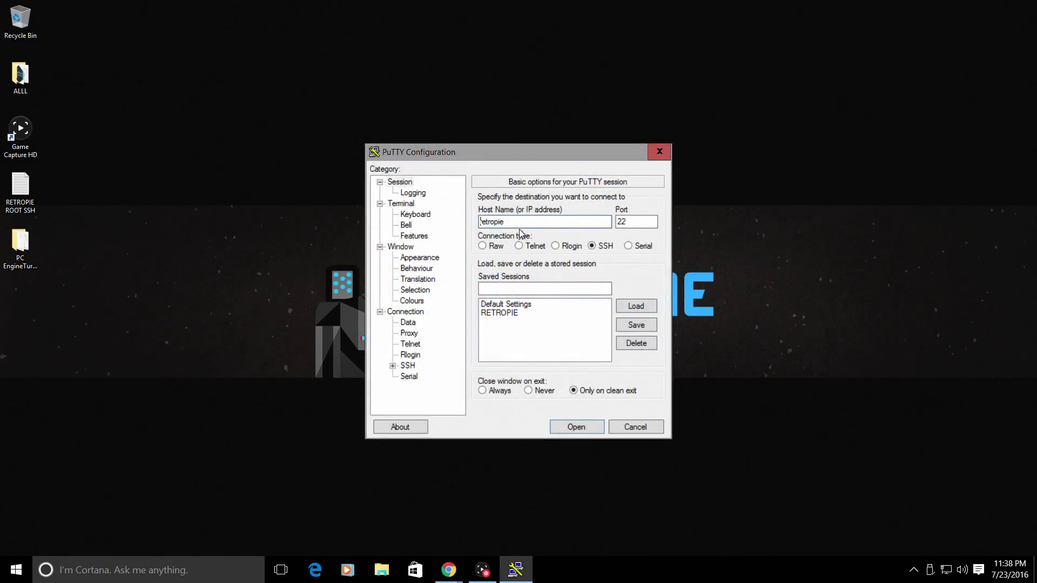
{"action": "double_click", "coordinate": [495, 224]}
{"action": "left_click", "coordinate": [508, 315]}
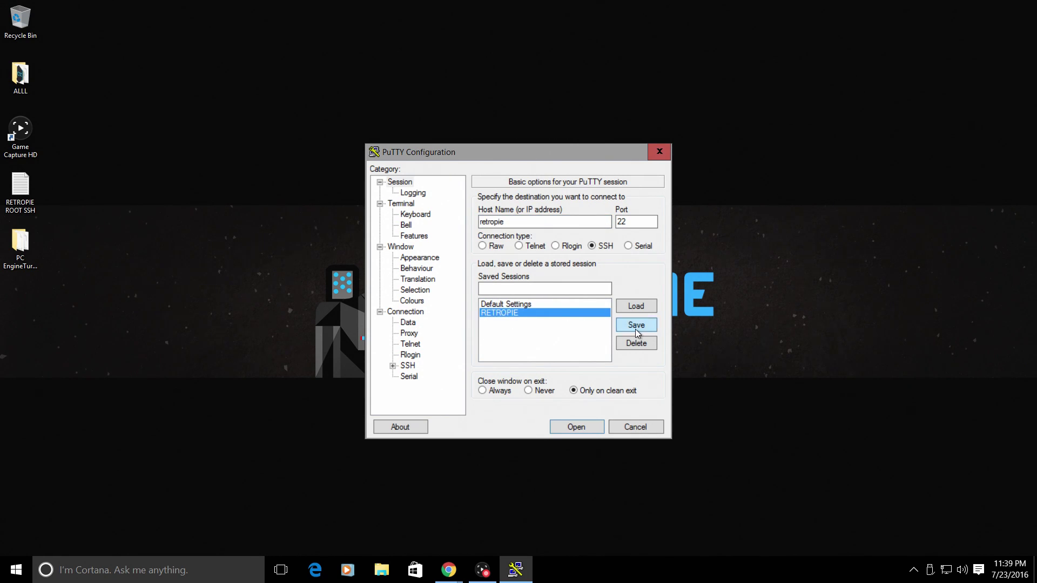
Connect to retropie over SSH, accept its host key, and log in as user pi
{"action": "left_click", "coordinate": [580, 429]}
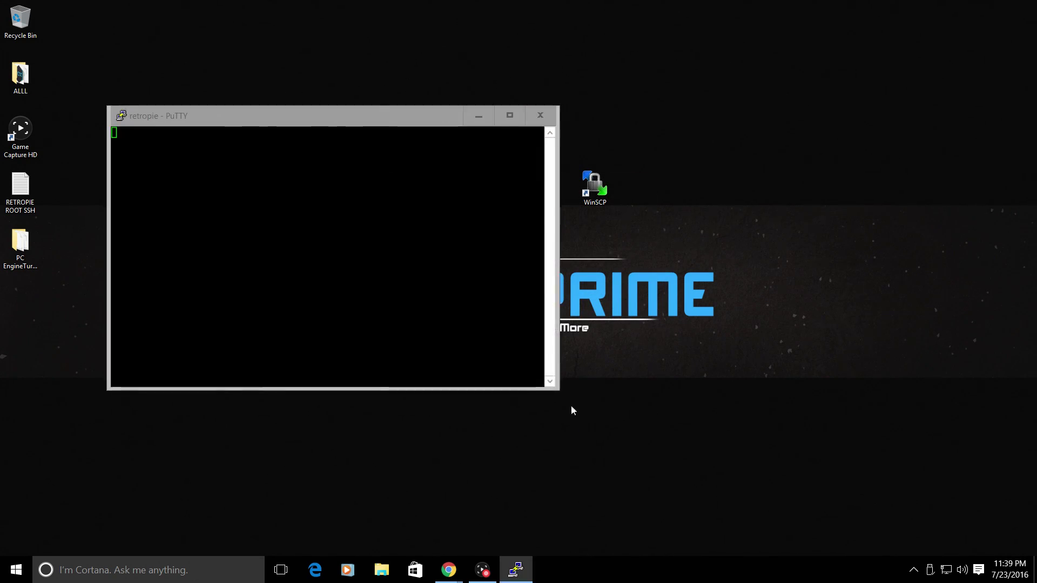
{"action": "left_click", "coordinate": [494, 403]}
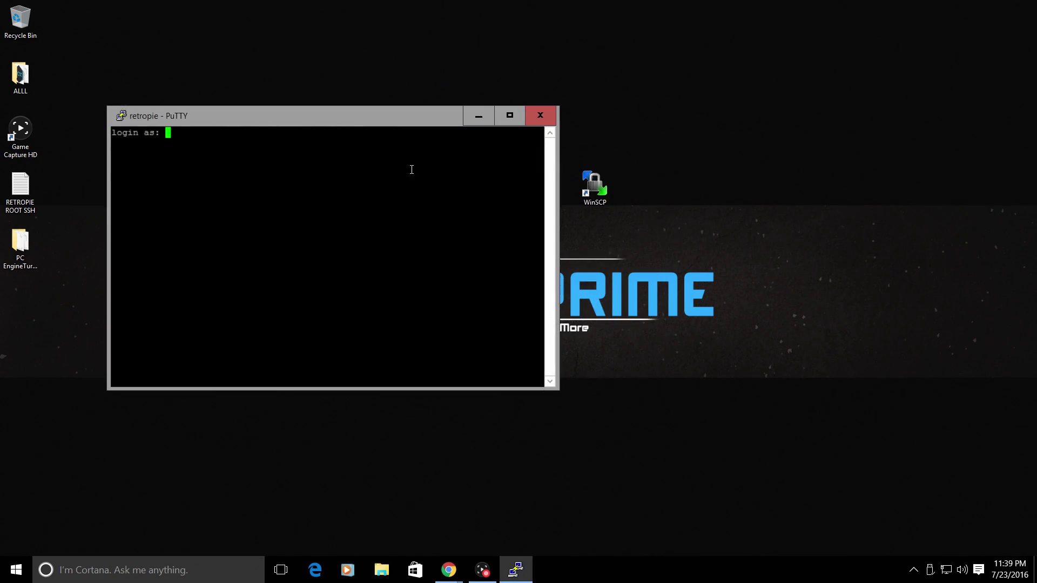
{"action": "left_click_drag", "start_coordinate": [346, 124], "coordinate": [492, 125]}
{"action": "type", "text": "pi"}
{"action": "key", "text": "Return"}
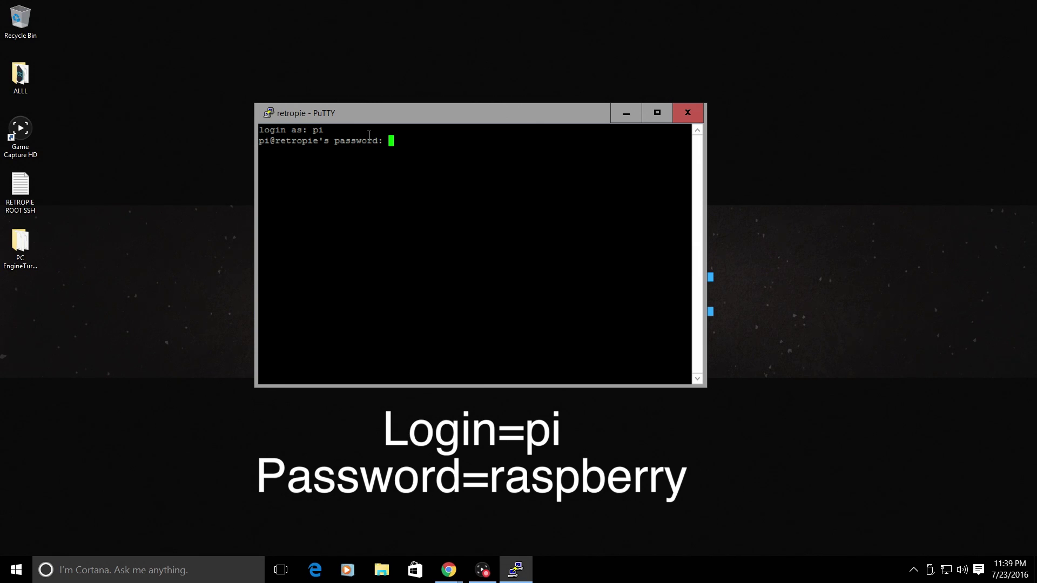
{"action": "key", "text": "Return"}
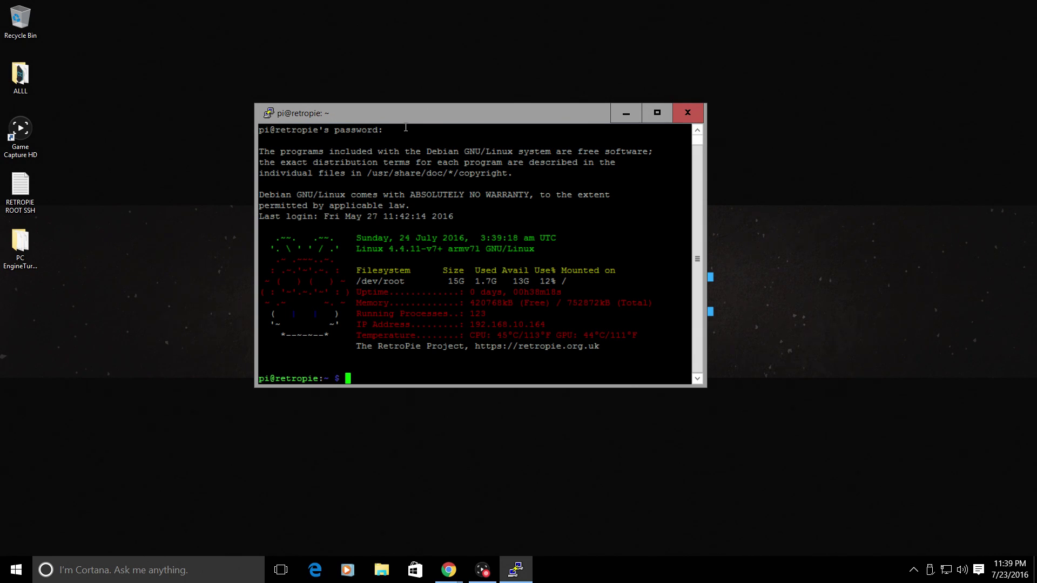
{"action": "left_click_drag", "start_coordinate": [422, 116], "coordinate": [523, 104]}
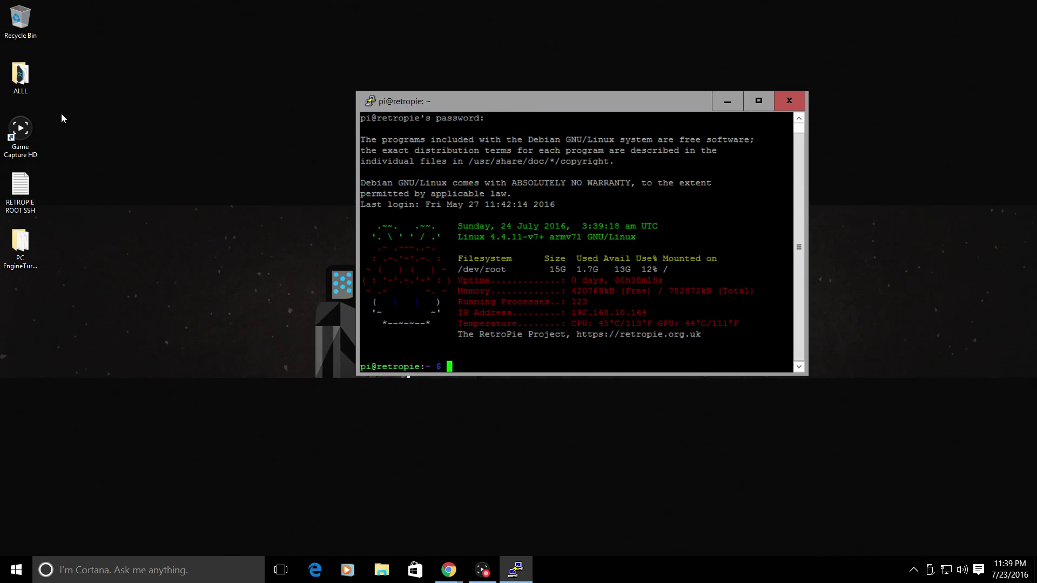
Open RETROPIE ROOT SSH.txt in Notepad++ beside PuTTY and select the sudo nano command
{"action": "double_click", "coordinate": [19, 188]}
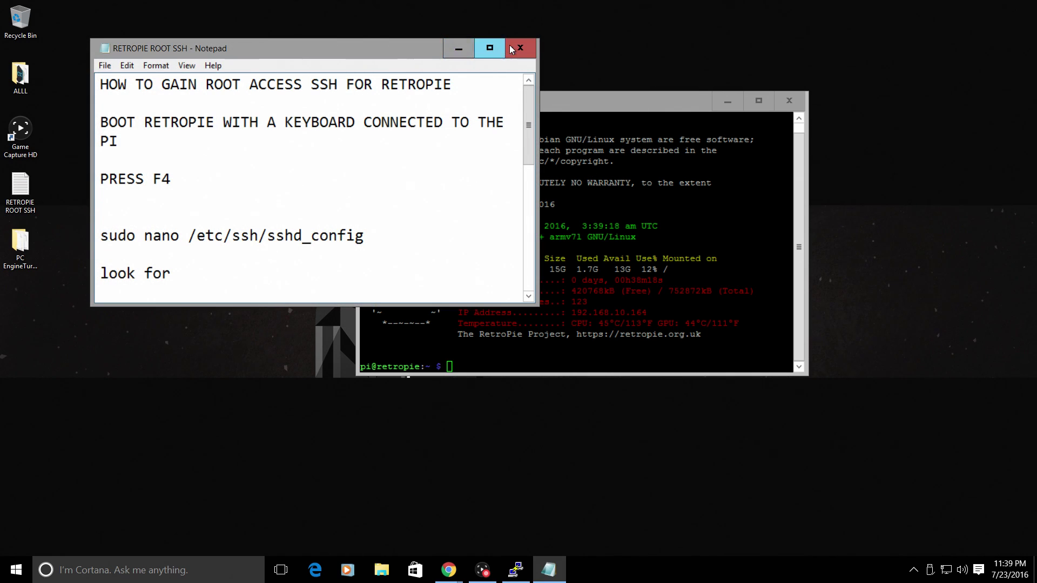
{"action": "left_click", "coordinate": [513, 48]}
{"action": "right_click", "coordinate": [11, 163]}
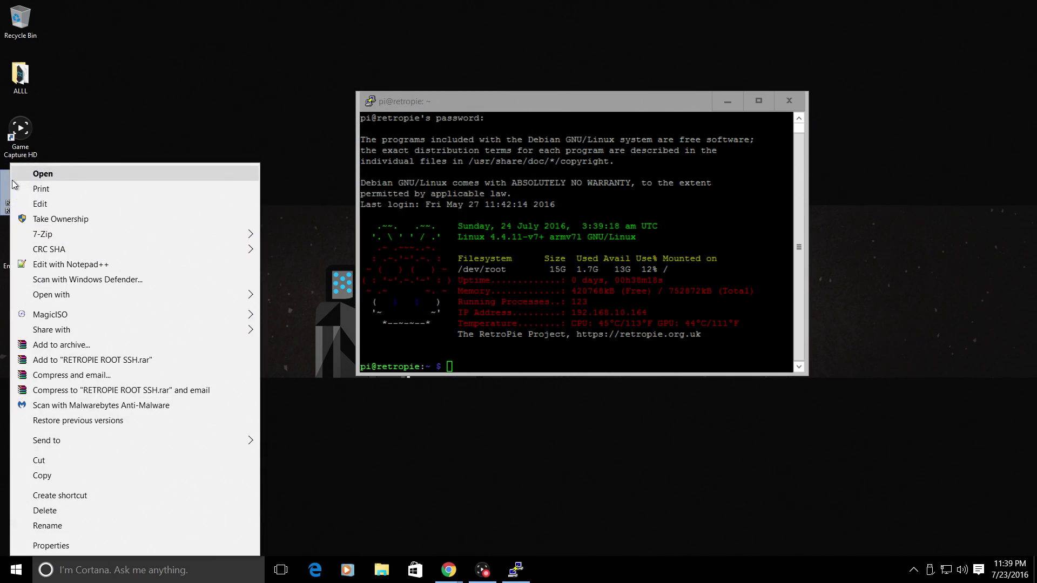
{"action": "left_click", "coordinate": [82, 266]}
{"action": "left_click_drag", "start_coordinate": [488, 120], "coordinate": [1, 70]}
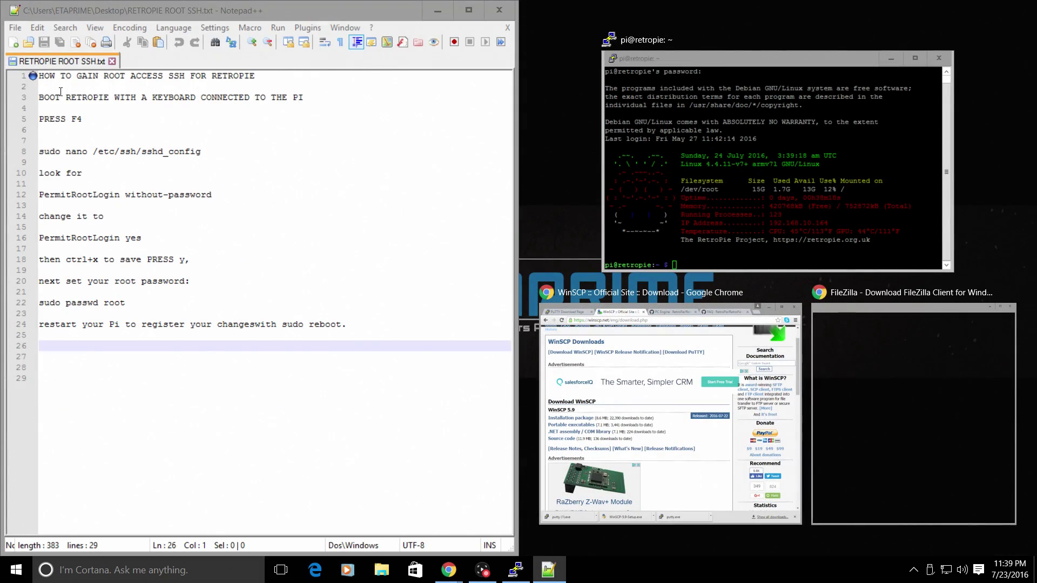
{"action": "left_click", "coordinate": [647, 118]}
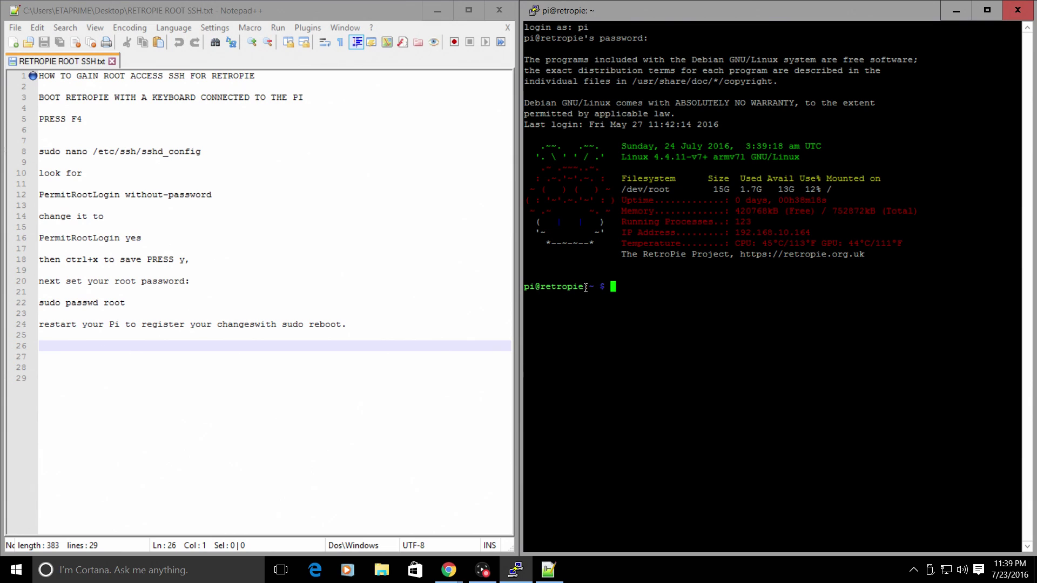
{"action": "left_click_drag", "start_coordinate": [41, 154], "coordinate": [201, 153]}
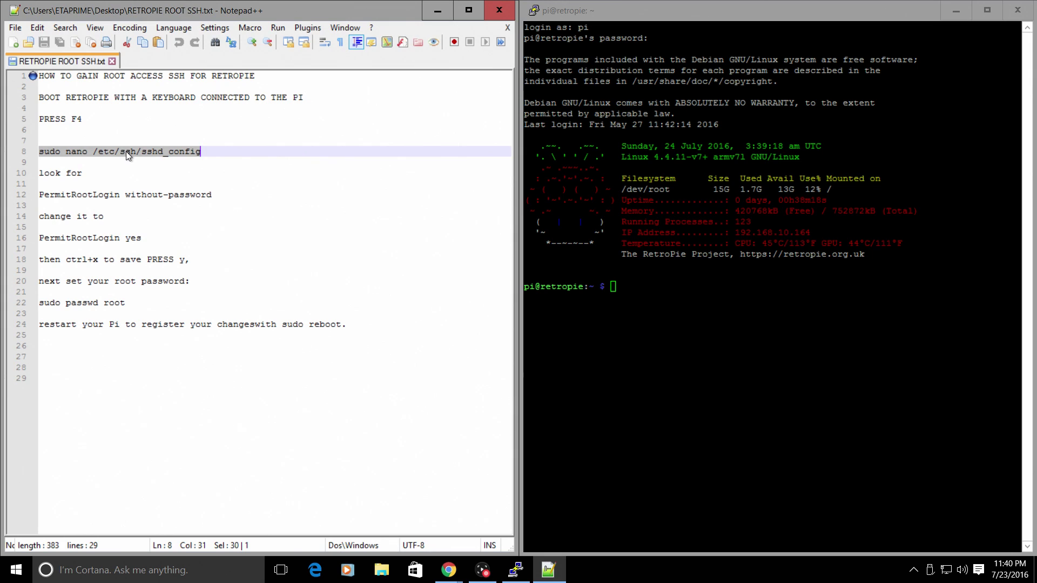
Copy the sudo nano /etc/ssh/sshd_config command into PuTTY and run it
{"action": "right_click", "coordinate": [169, 151]}
{"action": "left_click", "coordinate": [181, 174]}
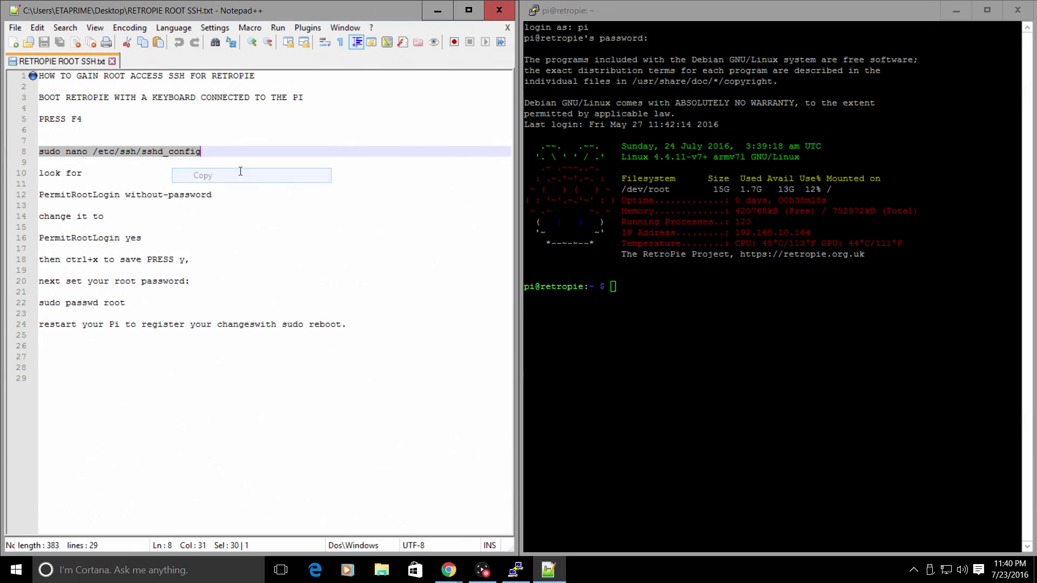
{"action": "right_click", "coordinate": [622, 287]}
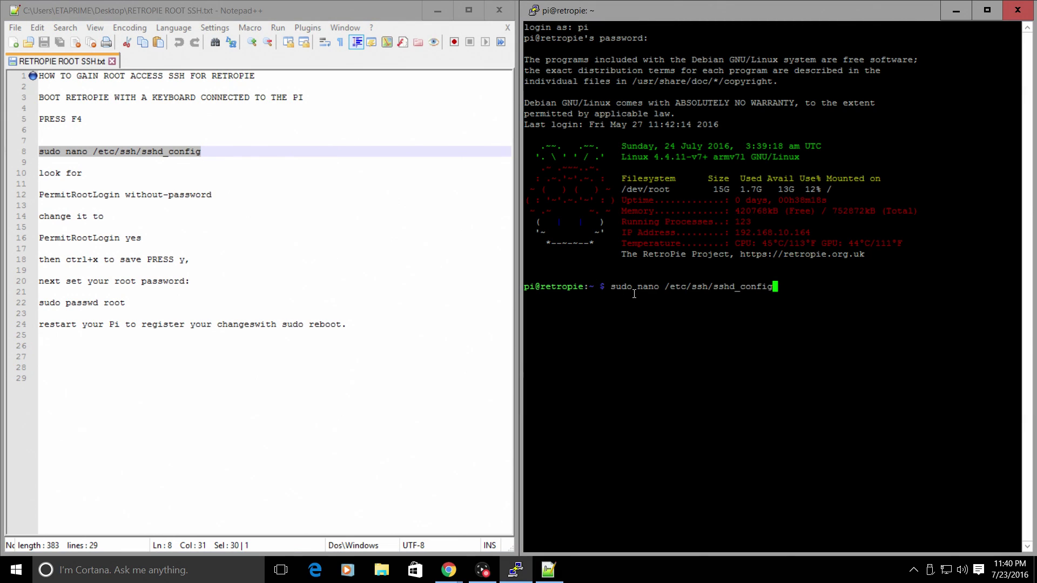
{"action": "key", "text": "Return"}
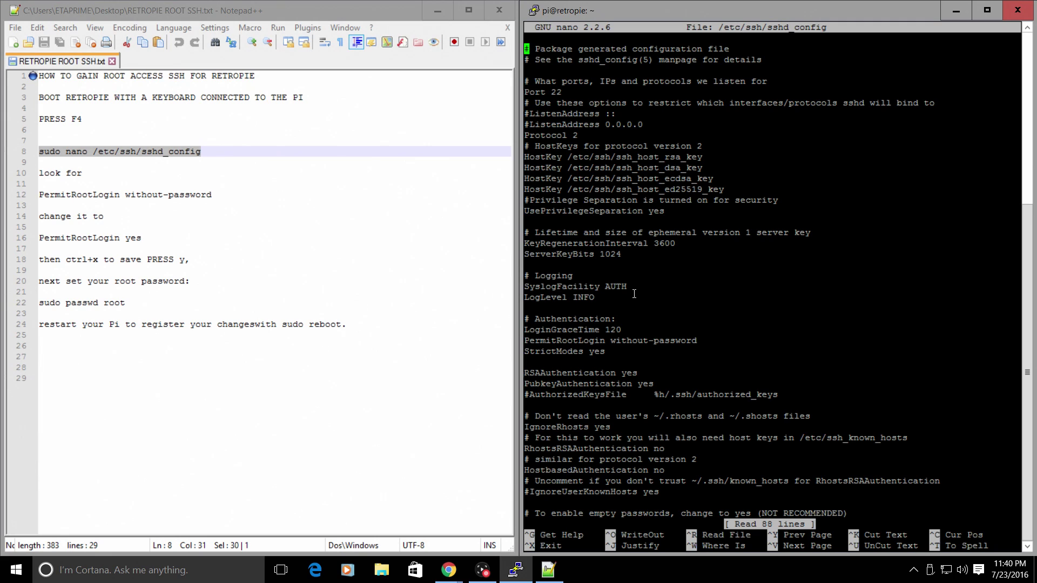
Change PermitRootLogin from without-password to yes and save sshd_config
{"action": "key", "text": "Down"}
{"action": "key", "text": "Down"}
{"action": "key", "text": "Down"}
{"action": "key", "text": "Down"}
{"action": "key", "text": "Down"}
{"action": "key", "text": "Down"}
{"action": "key", "text": "Down"}
{"action": "key", "text": "Down"}
{"action": "key", "text": "Down"}
{"action": "key", "text": "Down"}
{"action": "key", "text": "Down"}
{"action": "key", "text": "Down"}
{"action": "key", "text": "Down"}
{"action": "key", "text": "Down"}
{"action": "key", "text": "Down"}
{"action": "key", "text": "Down"}
{"action": "key", "text": "Down"}
{"action": "key", "text": "Down"}
{"action": "key", "text": "Down"}
{"action": "key", "text": "Down"}
{"action": "key", "text": "Down"}
{"action": "key", "text": "Down"}
{"action": "key", "text": "Down"}
{"action": "key", "text": "Down"}
{"action": "key", "text": "Down"}
{"action": "key", "text": "Down"}
{"action": "key", "text": "Down"}
{"action": "key", "text": "Down"}
{"action": "key", "text": "Down"}
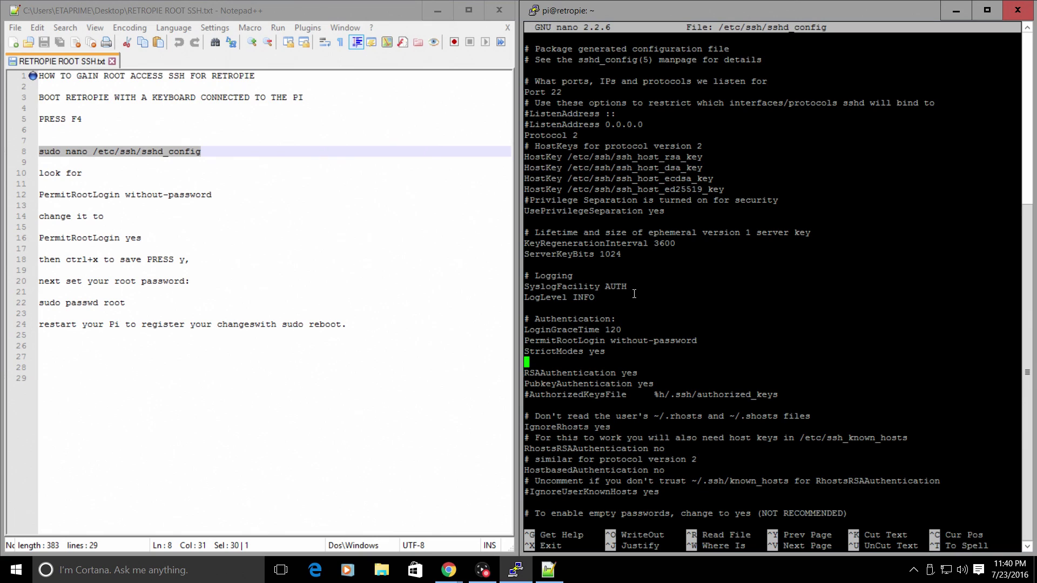
{"action": "key", "text": "Up"}
{"action": "key", "text": "Up"}
{"action": "key", "text": "Right"}
{"action": "key", "text": "Right"}
{"action": "key", "text": "Right"}
{"action": "key", "text": "Right"}
{"action": "key", "text": "Right"}
{"action": "key", "text": "Right"}
{"action": "key", "text": "Right"}
{"action": "key", "text": "Right"}
{"action": "key", "text": "Right"}
{"action": "key", "text": "Right"}
{"action": "key", "text": "Right"}
{"action": "key", "text": "Right"}
{"action": "key", "text": "Right"}
{"action": "key", "text": "Right"}
{"action": "key", "text": "Right"}
{"action": "key", "text": "Right"}
{"action": "key", "text": "Right"}
{"action": "key", "text": "Right"}
{"action": "key", "text": "Right"}
{"action": "key", "text": "Right"}
{"action": "key", "text": "Right"}
{"action": "key", "text": "Right"}
{"action": "key", "text": "Right"}
{"action": "key", "text": "BackSpace"}
{"action": "key", "text": "BackSpace"}
{"action": "key", "text": "BackSpace"}
{"action": "key", "text": "BackSpace"}
{"action": "key", "text": "BackSpace"}
{"action": "key", "text": "BackSpace"}
{"action": "key", "text": "BackSpace"}
{"action": "key", "text": "BackSpace"}
{"action": "key", "text": "BackSpace"}
{"action": "key", "text": "BackSpace"}
{"action": "key", "text": "BackSpace"}
{"action": "key", "text": "BackSpace"}
{"action": "key", "text": "BackSpace"}
{"action": "key", "text": "BackSpace"}
{"action": "key", "text": "BackSpace"}
{"action": "key", "text": "BackSpace"}
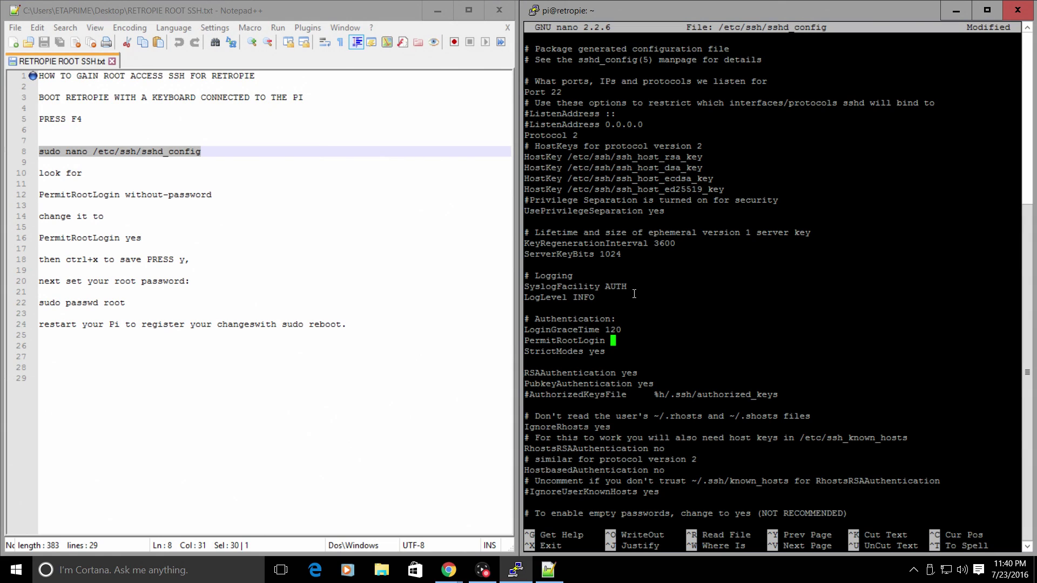
{"action": "type", "text": "yes"}
{"action": "key", "text": "ctrl+x"}
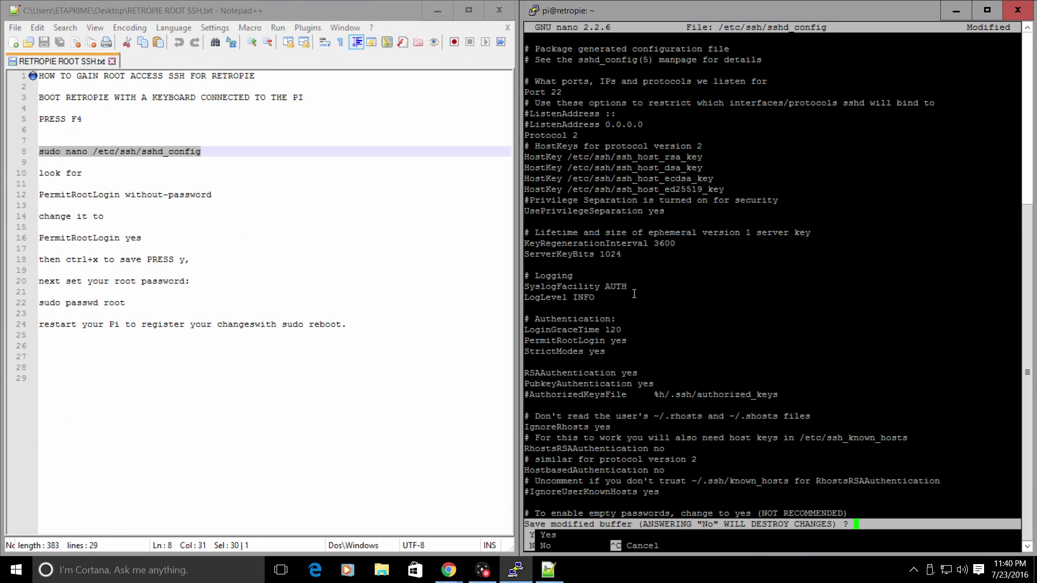
{"action": "key", "text": "y"}
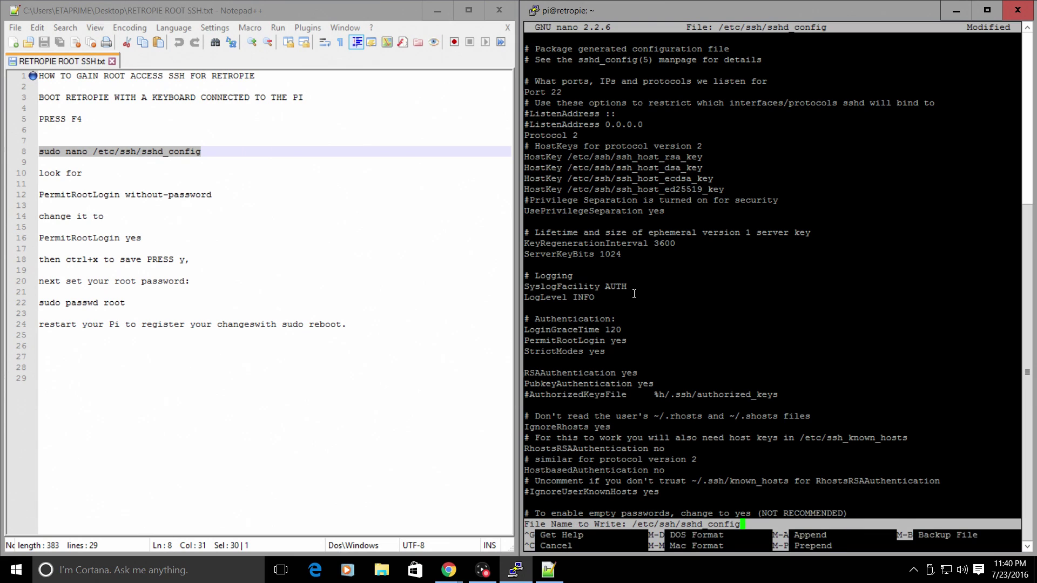
{"action": "key", "text": "Return"}
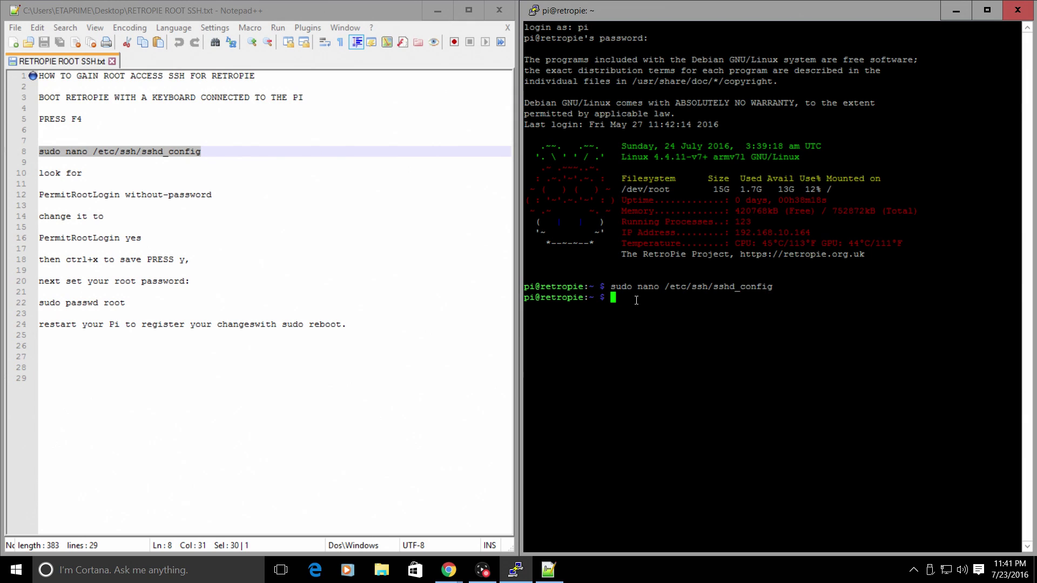
Run the copied sudo passwd root command and enter the new root password twice
{"action": "left_click", "coordinate": [121, 270]}
{"action": "left_click_drag", "start_coordinate": [126, 303], "coordinate": [38, 304]}
{"action": "right_click", "coordinate": [43, 303]}
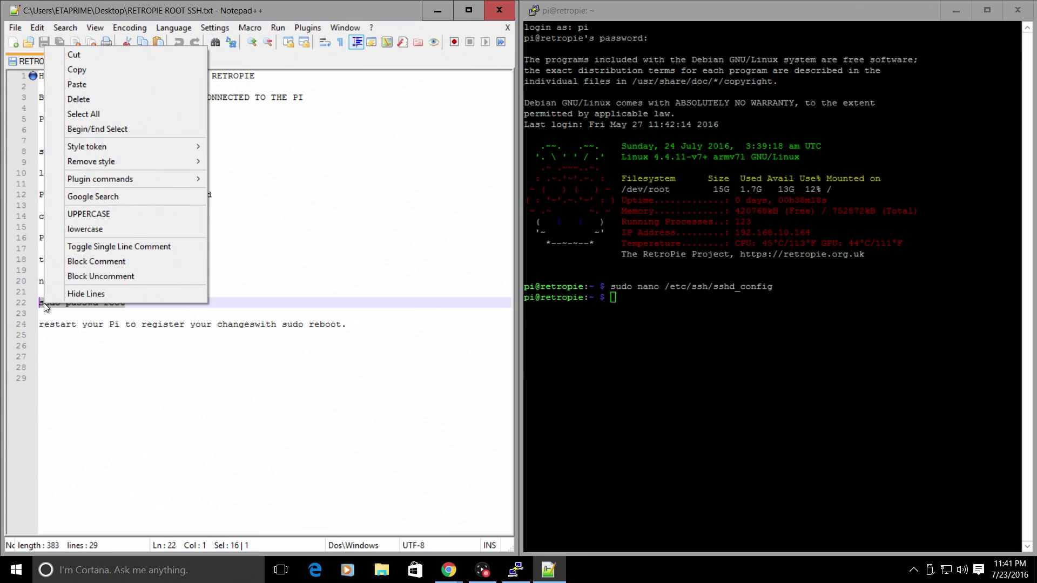
{"action": "left_click", "coordinate": [81, 72]}
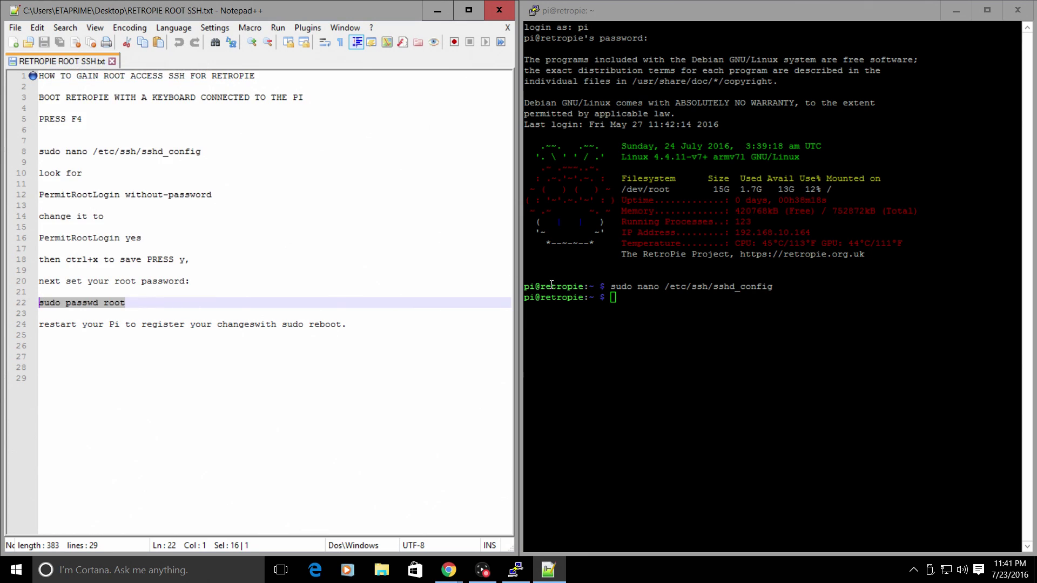
{"action": "left_click", "coordinate": [612, 299]}
{"action": "right_click", "coordinate": [612, 298]}
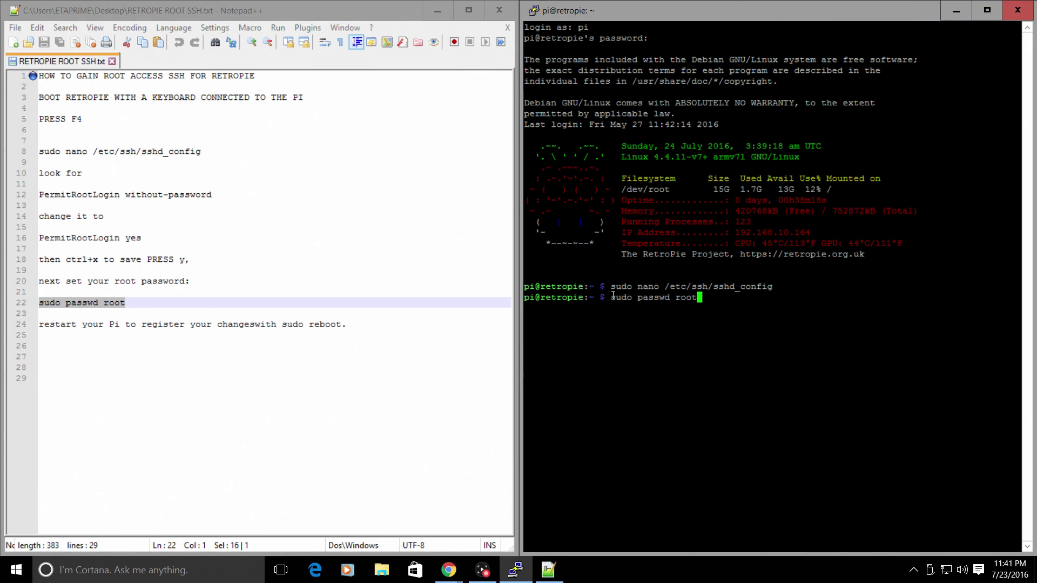
{"action": "key", "text": "Return"}
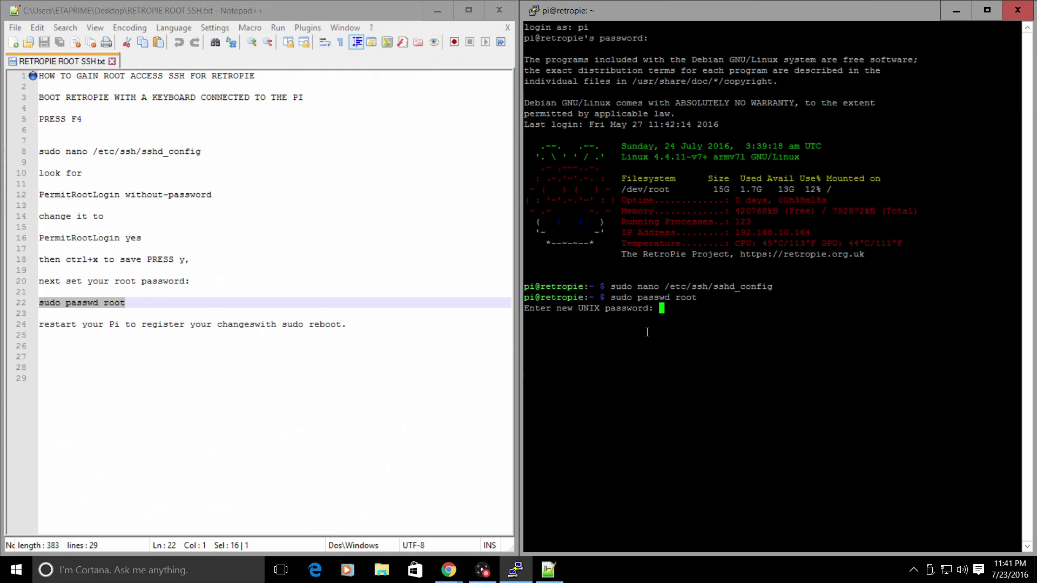
{"action": "key", "text": "Return"}
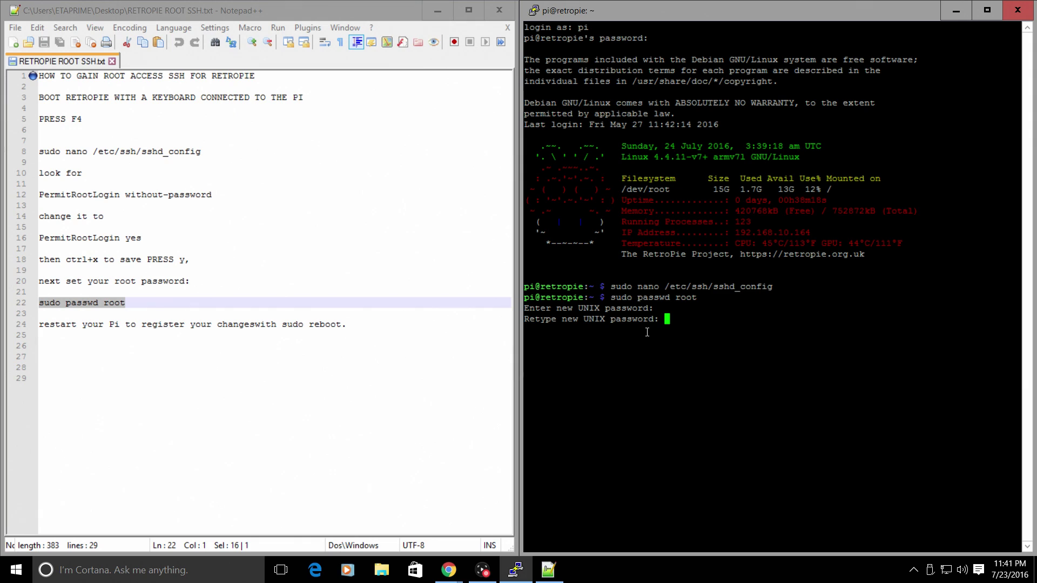
{"action": "key", "text": "Return"}
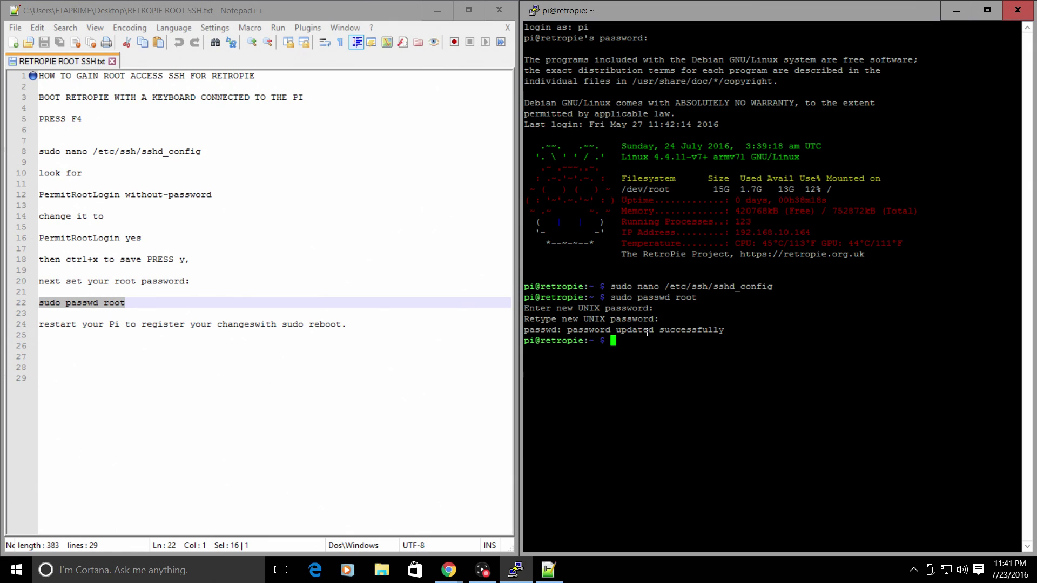
Reboot the Pi with sudo reboot and dismiss the connection-closed error
{"action": "type", "text": "sudo reboot"}
{"action": "key", "text": "Return"}
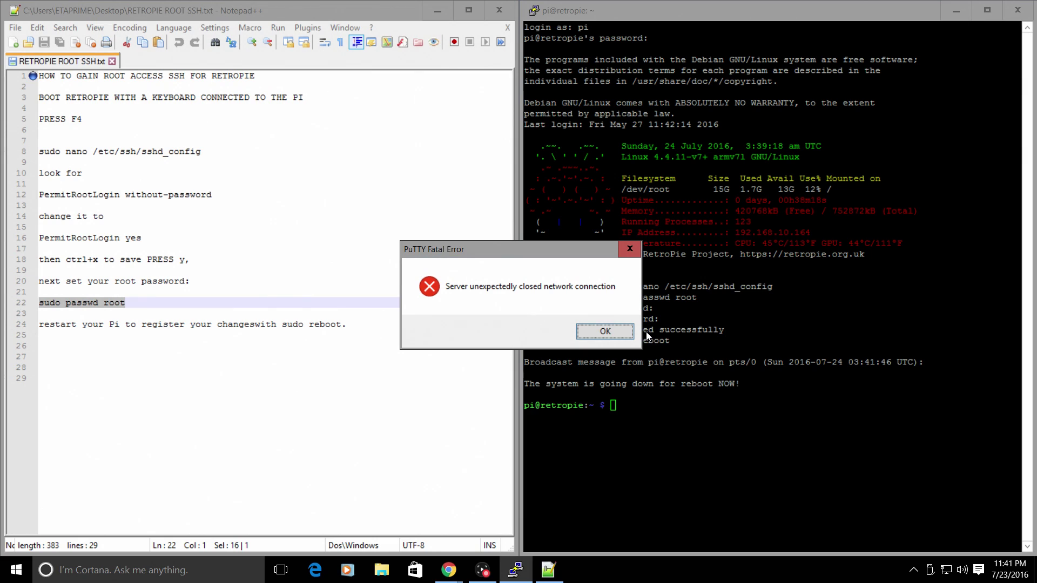
{"action": "left_click", "coordinate": [621, 331]}
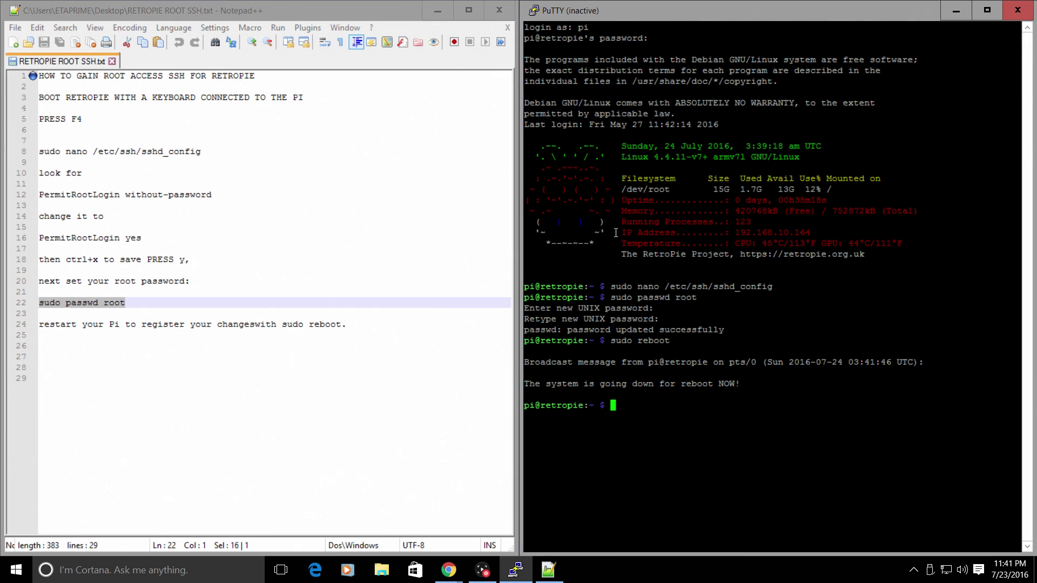
Close Notepad++ and PuTTY, then log WinSCP in to host retropie as user root
{"action": "left_click", "coordinate": [499, 10]}
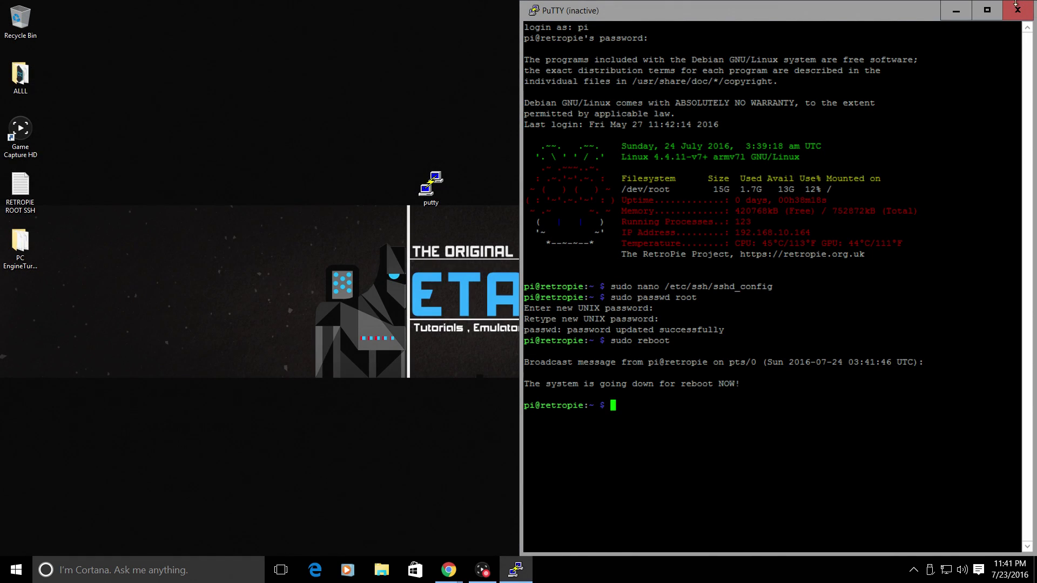
{"action": "left_click", "coordinate": [1017, 10]}
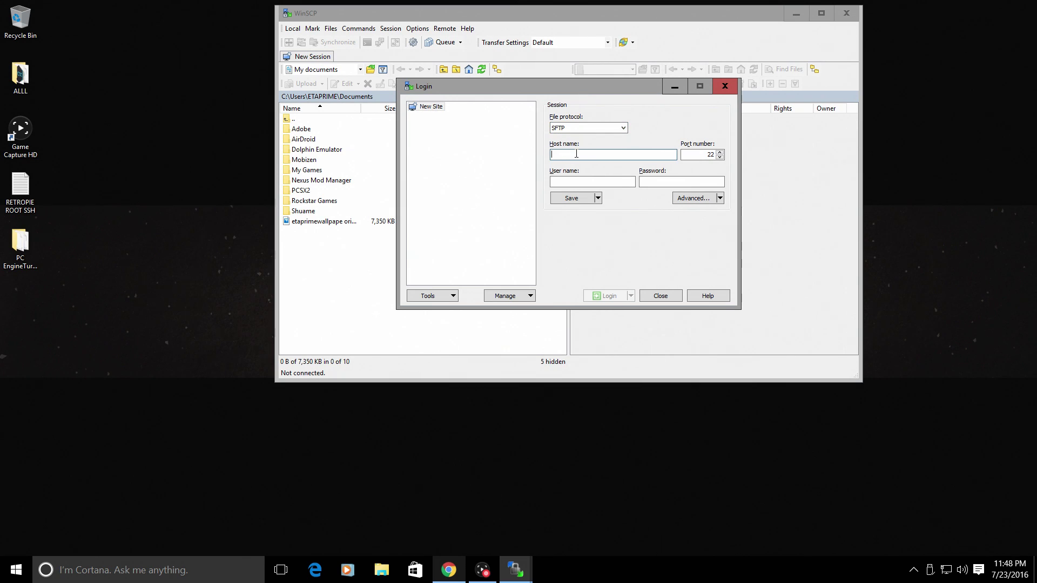
{"action": "type", "text": "retropie"}
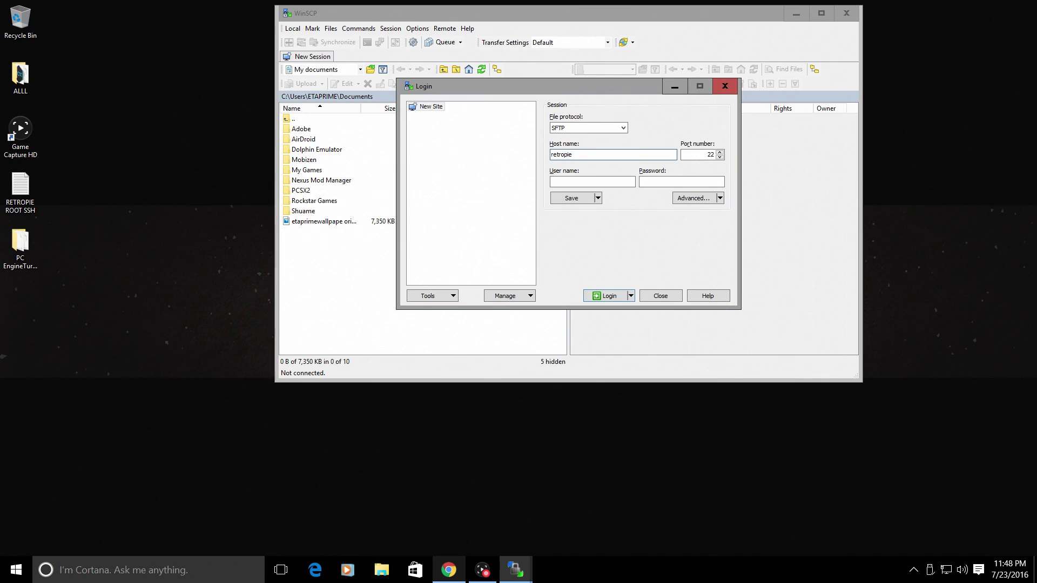
{"action": "left_click", "coordinate": [571, 182]}
{"action": "type", "text": "root"}
{"action": "left_click", "coordinate": [658, 184]}
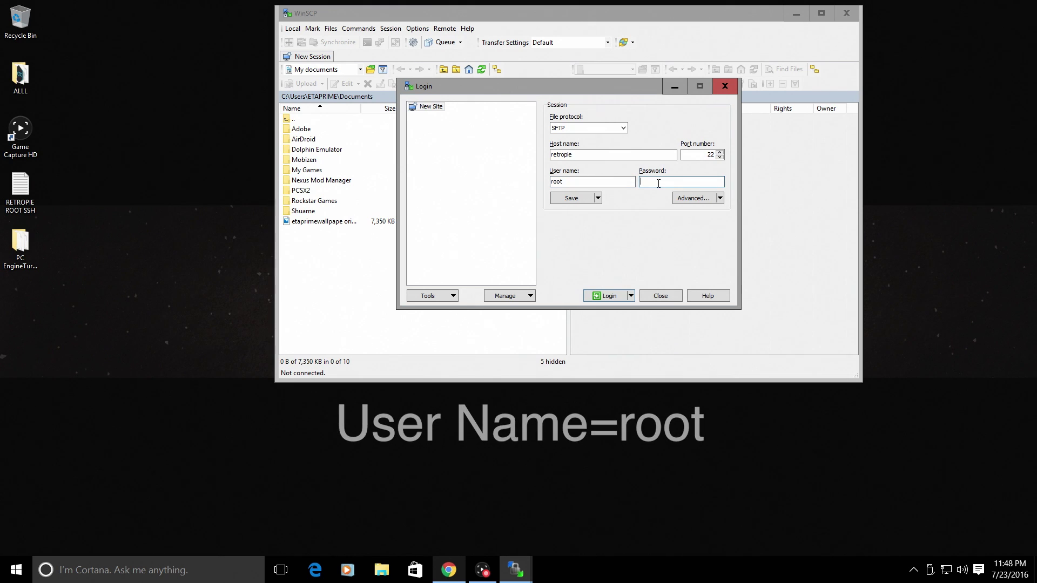
{"action": "type", "text": "••"}
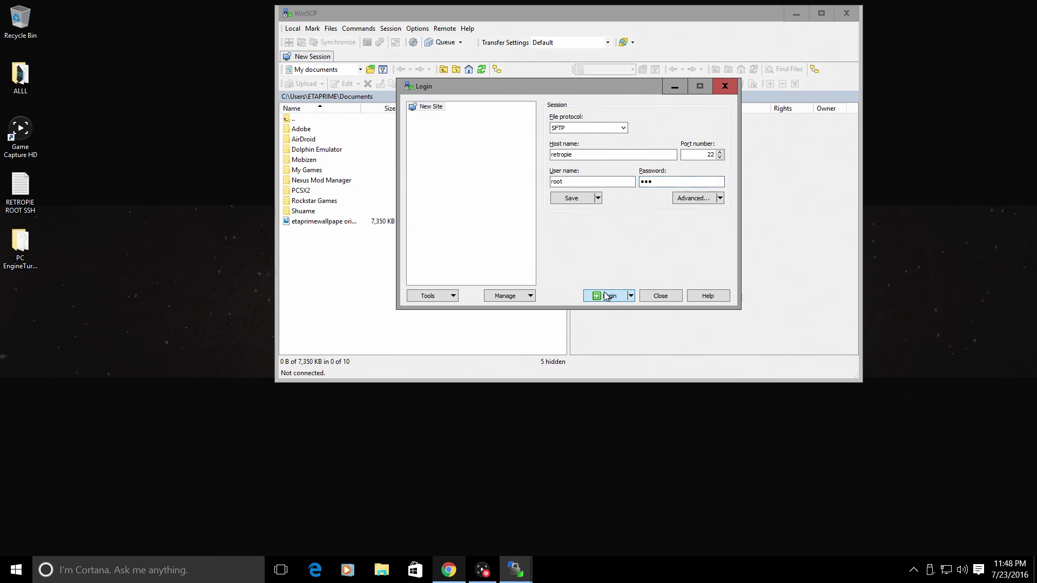
{"action": "left_click", "coordinate": [606, 296]}
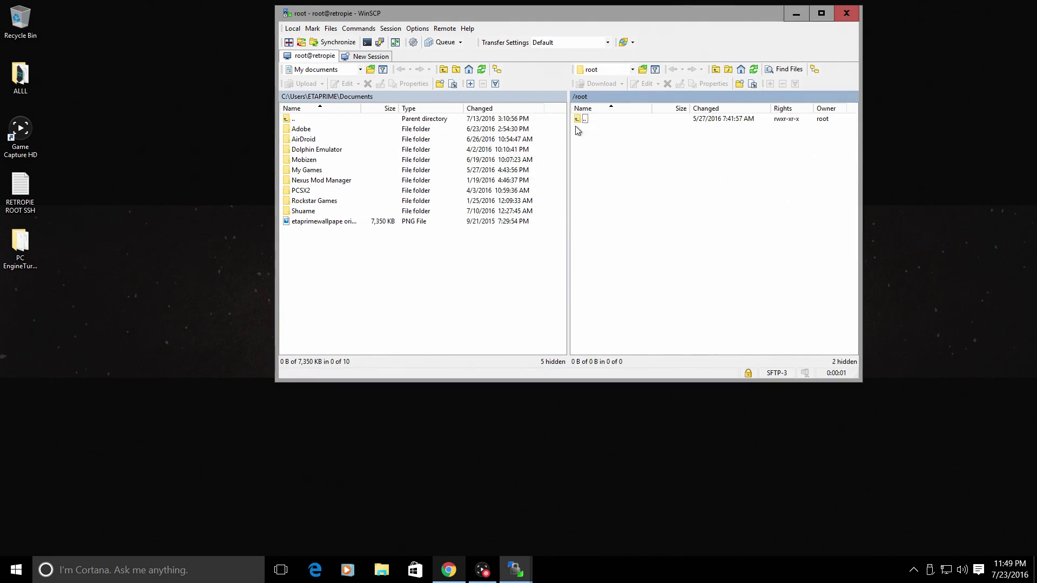
Browse the Pi to /etc/emulationstation and open es_systems.cfg in WinSCP's editor
{"action": "left_click_drag", "start_coordinate": [591, 11], "coordinate": [557, 20]}
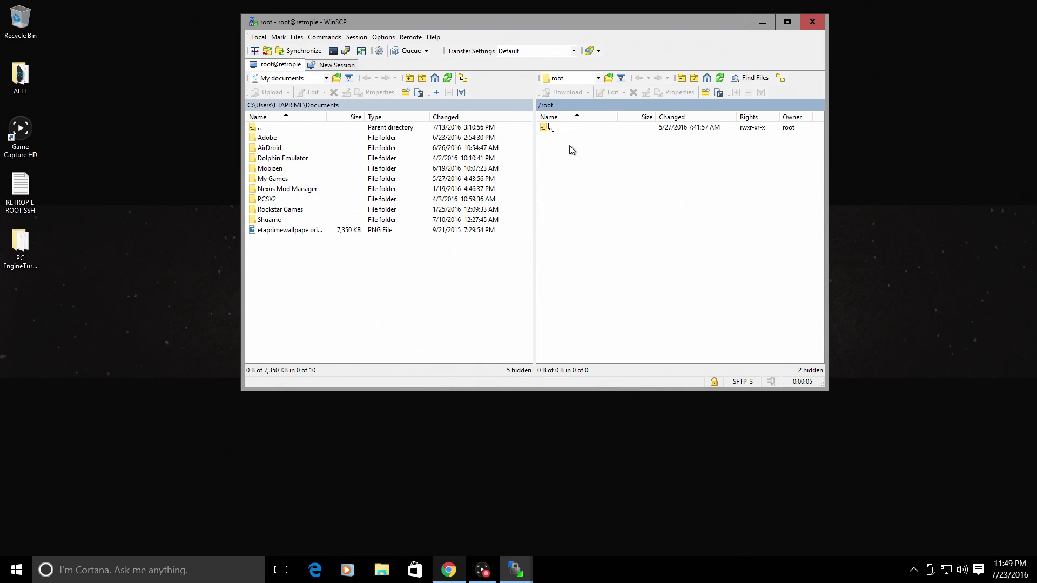
{"action": "double_click", "coordinate": [563, 126]}
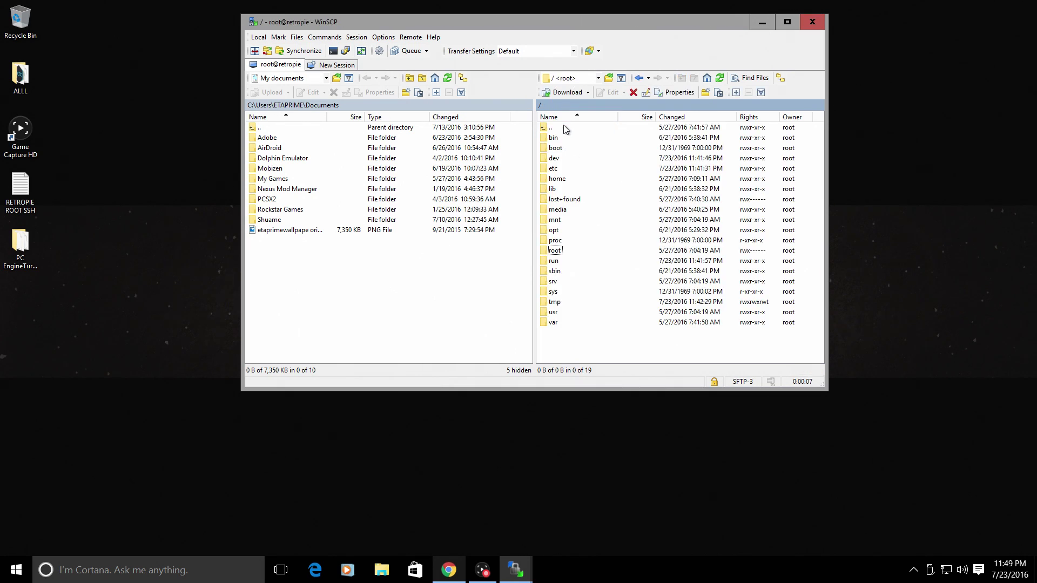
{"action": "double_click", "coordinate": [552, 169]}
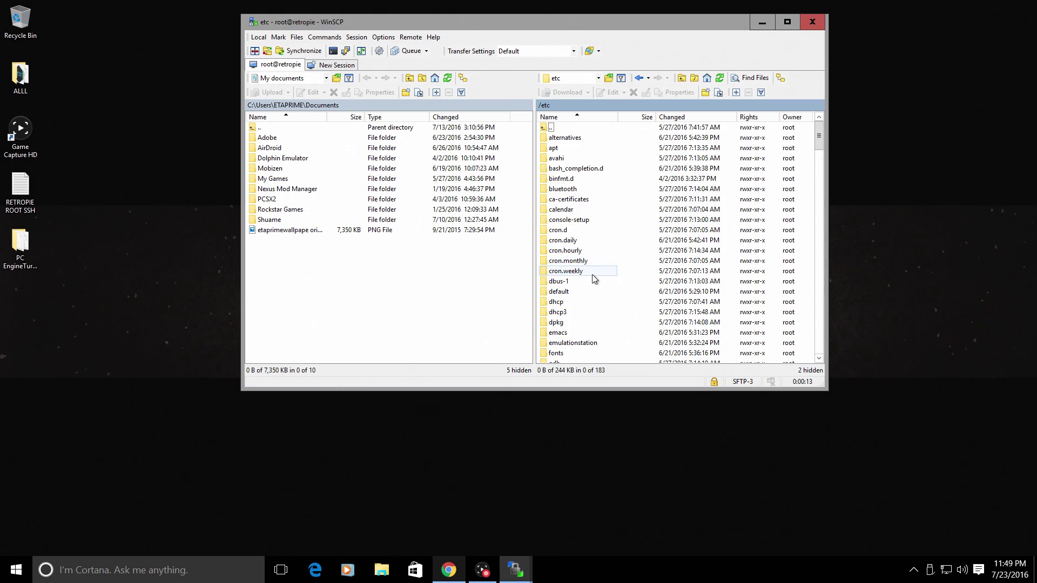
{"action": "scroll", "coordinate": [583, 347], "scroll_direction": "down", "scroll_amount": 1}
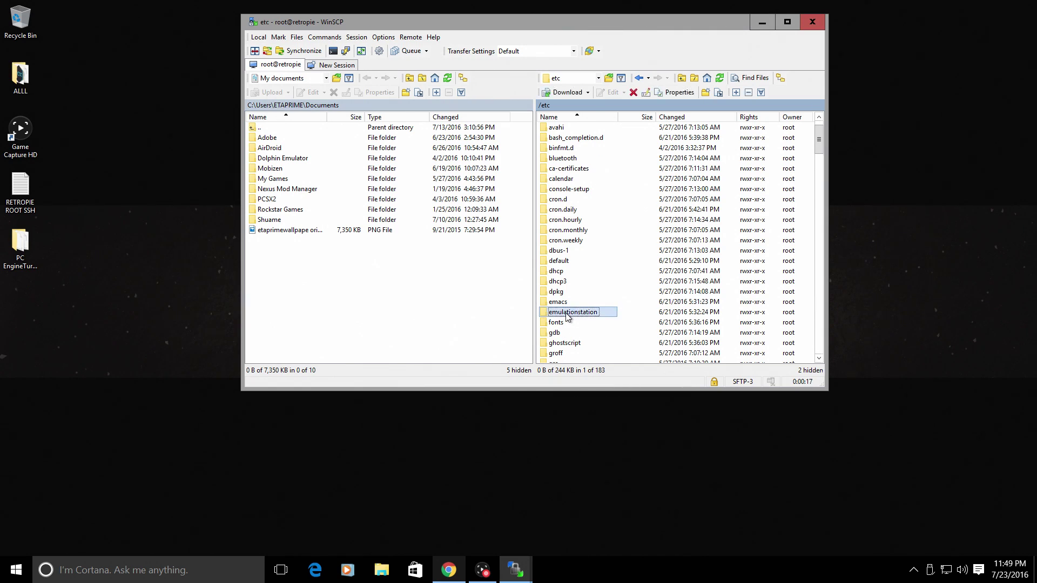
{"action": "double_click", "coordinate": [567, 314]}
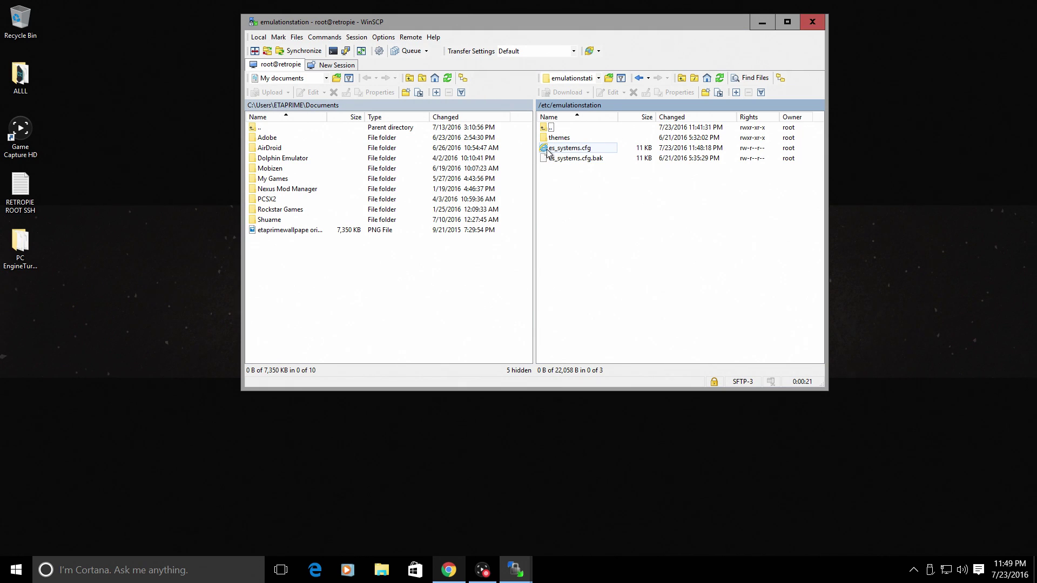
{"action": "right_click", "coordinate": [590, 153]}
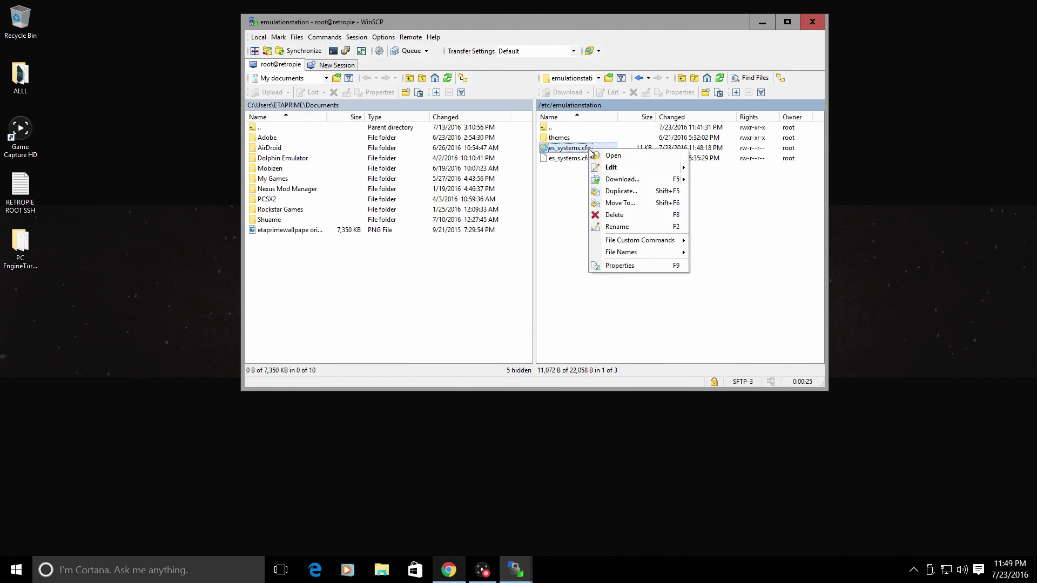
{"action": "left_click", "coordinate": [622, 167]}
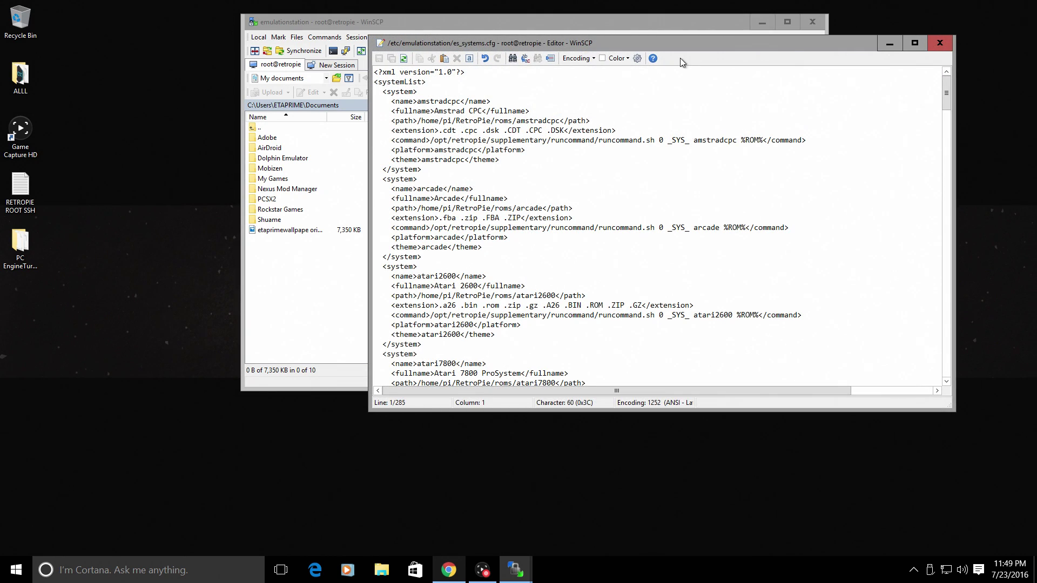
Select the pcengine <system> entry from <name> to <directlaunch/>, then bring up the PC Engine wiki
{"action": "left_click_drag", "start_coordinate": [679, 45], "coordinate": [735, 31]}
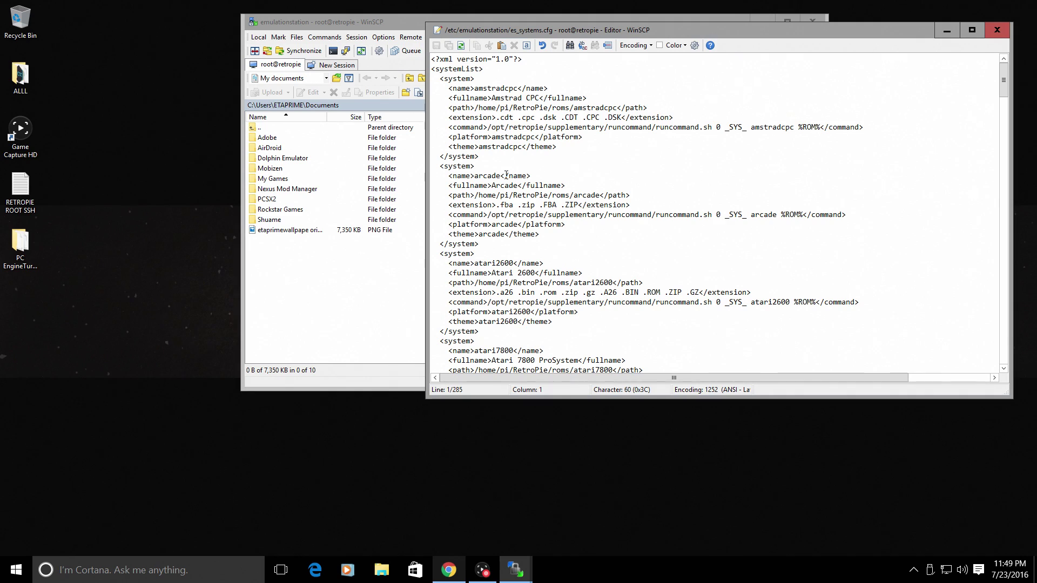
{"action": "scroll", "coordinate": [527, 176], "scroll_direction": "down", "scroll_amount": 11}
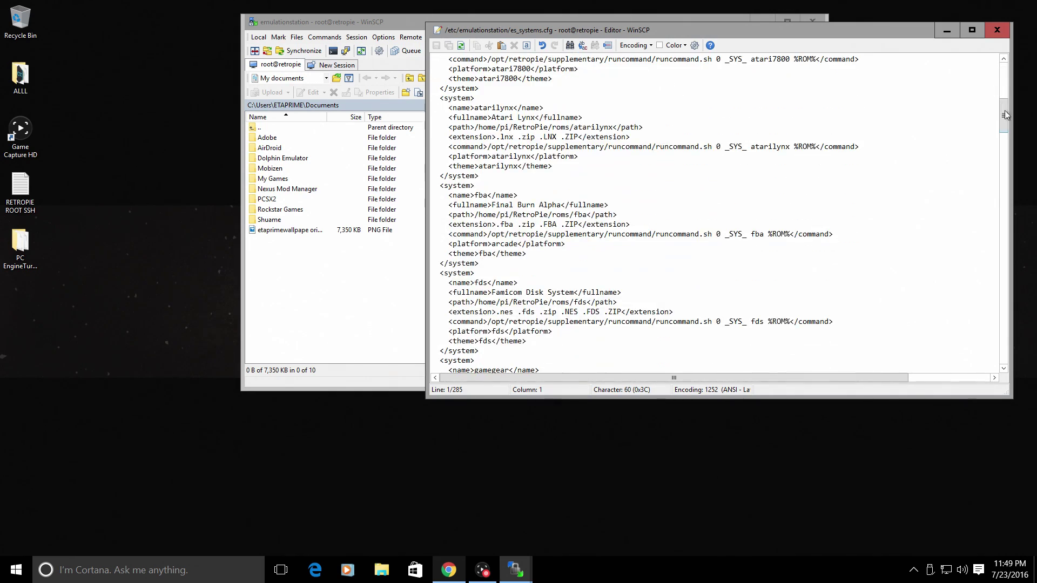
{"action": "left_click_drag", "start_coordinate": [1005, 125], "coordinate": [1009, 283]}
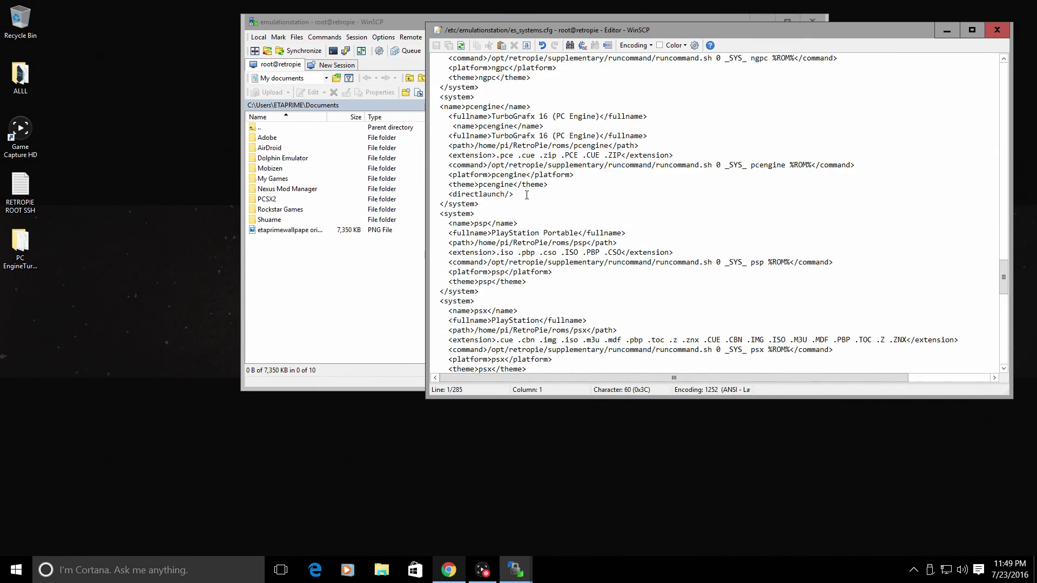
{"action": "left_click_drag", "start_coordinate": [528, 195], "coordinate": [440, 107]}
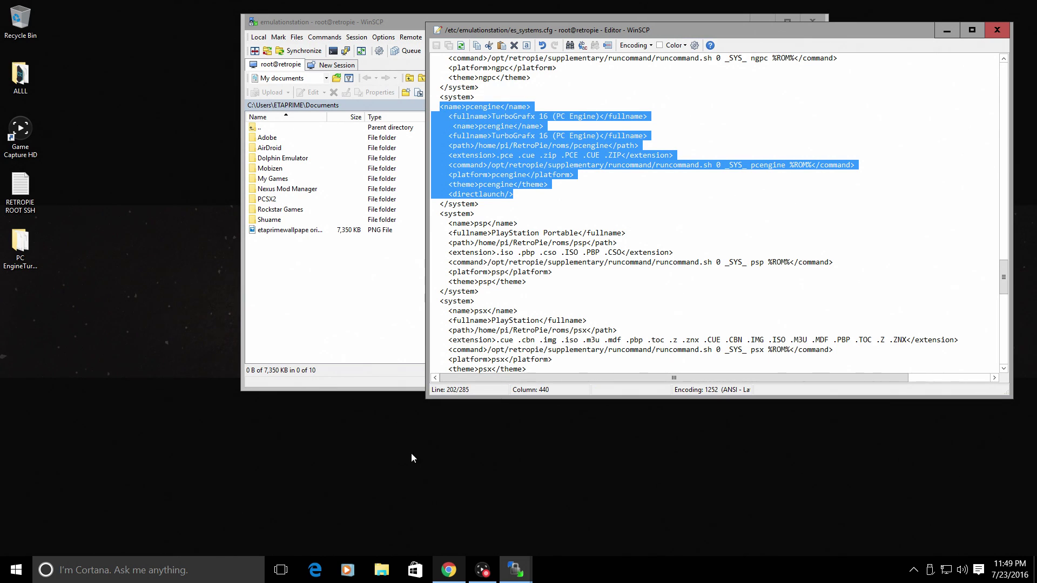
{"action": "left_click", "coordinate": [460, 573]}
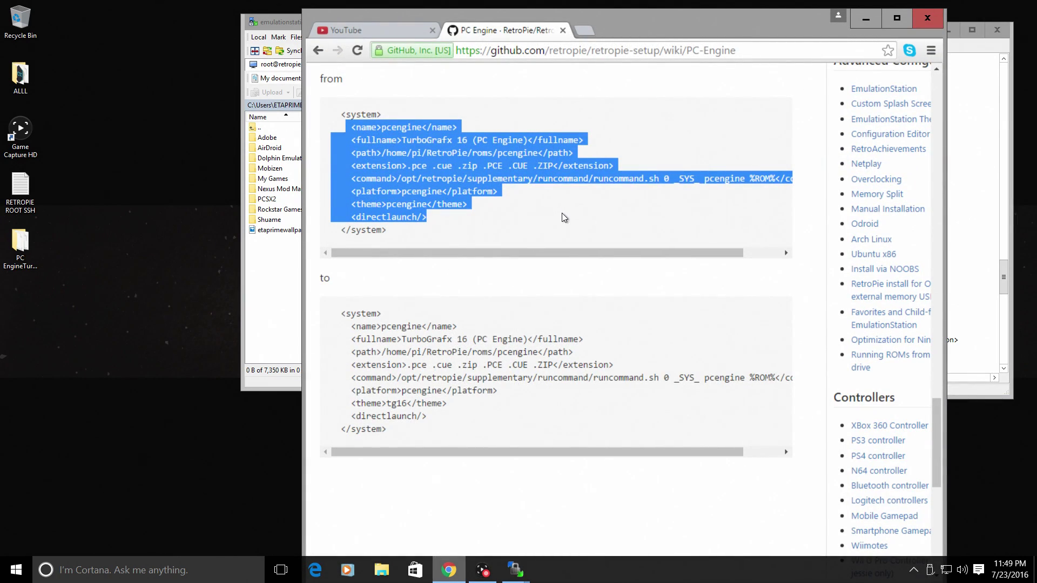
Copy the wiki's replacement pcengine block and snap Chrome left beside the config editor
{"action": "scroll", "coordinate": [560, 219], "scroll_direction": "up", "scroll_amount": 1}
{"action": "scroll", "coordinate": [561, 220], "scroll_direction": "down", "scroll_amount": 2}
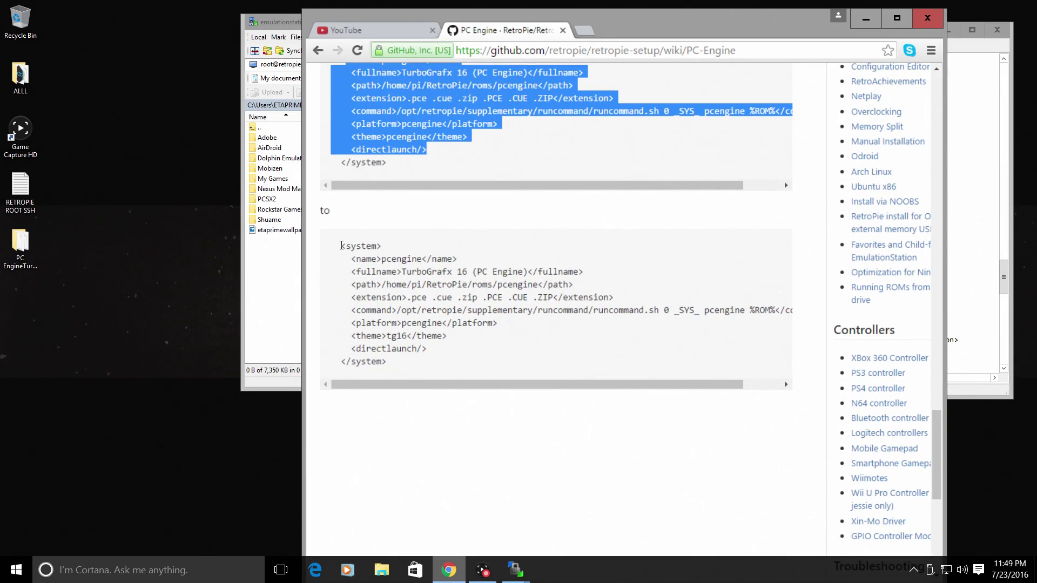
{"action": "left_click_drag", "start_coordinate": [349, 262], "coordinate": [497, 350]}
{"action": "right_click", "coordinate": [458, 307]}
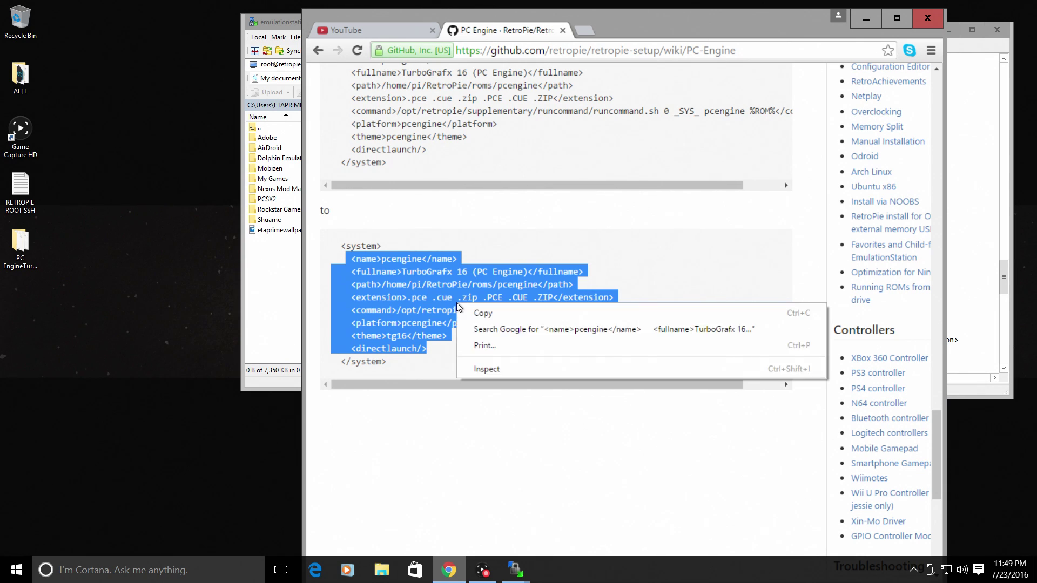
{"action": "left_click", "coordinate": [486, 314]}
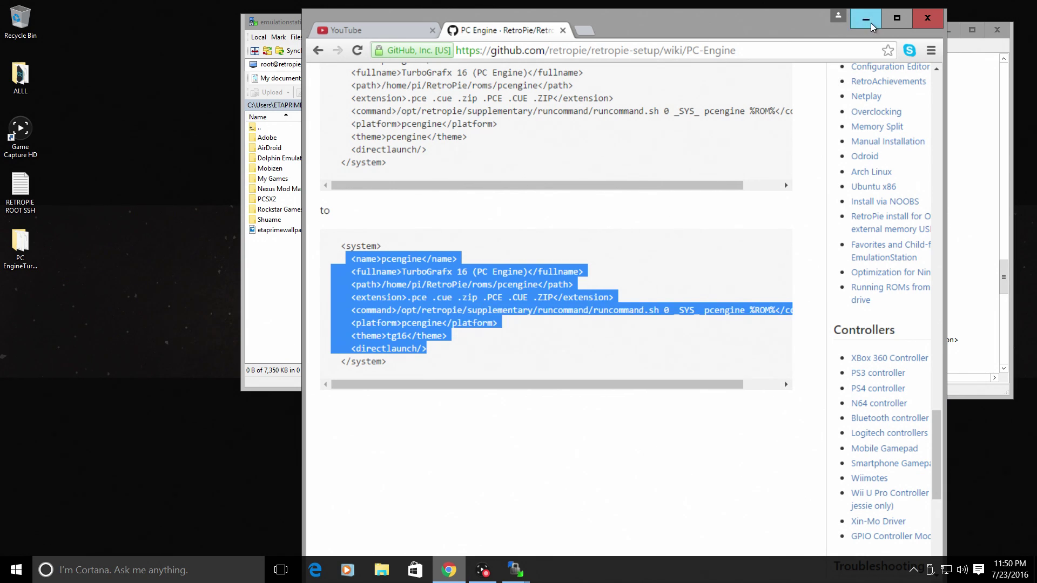
{"action": "left_click_drag", "start_coordinate": [816, 21], "coordinate": [0, 34]}
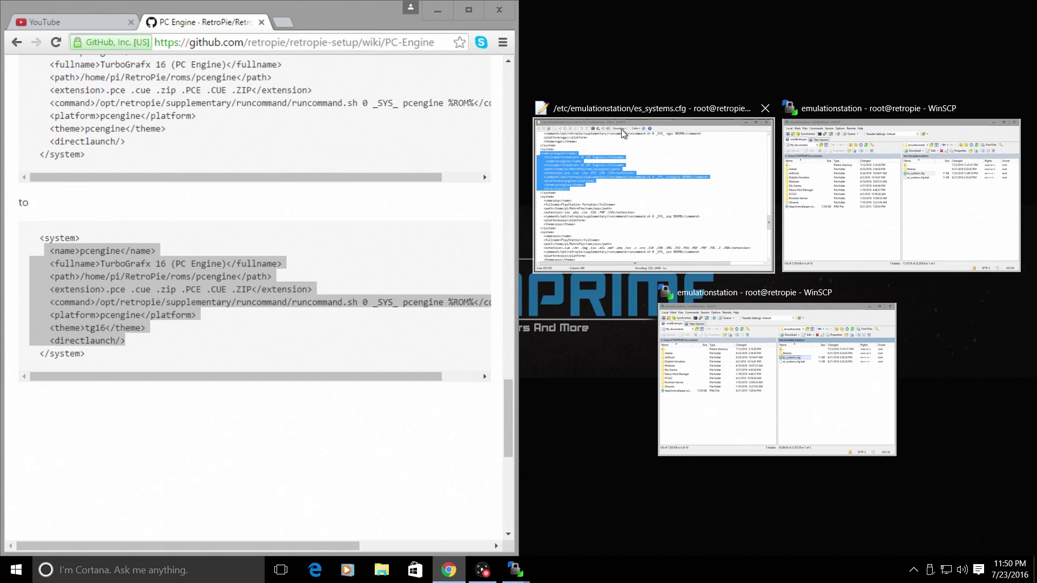
{"action": "left_click", "coordinate": [650, 185]}
Copy the tg16 pcengine block from the wiki and paste it over the old entry
{"action": "left_click", "coordinate": [216, 333]}
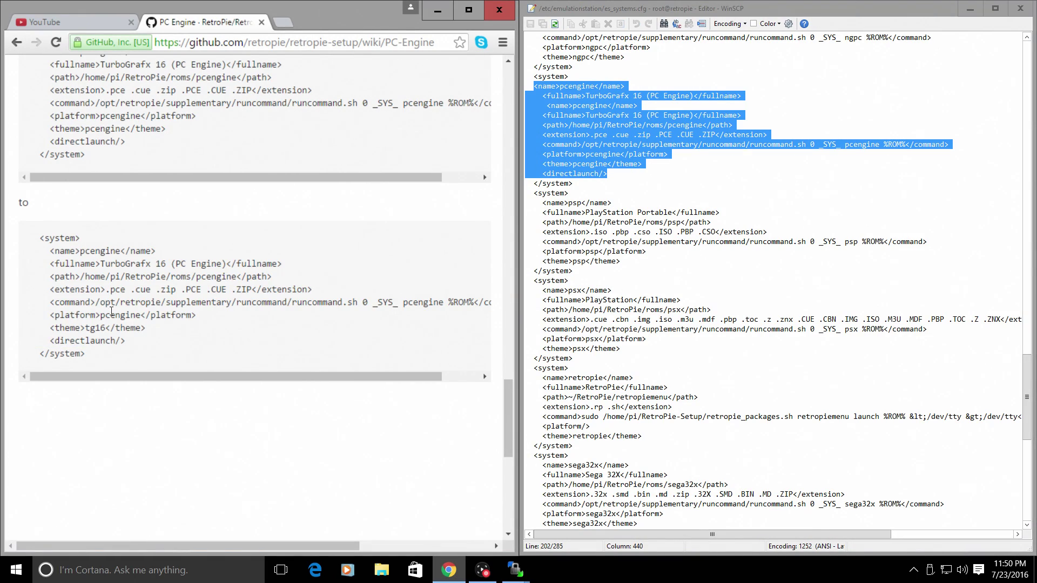
{"action": "left_click_drag", "start_coordinate": [51, 253], "coordinate": [168, 335]}
{"action": "right_click", "coordinate": [137, 283]}
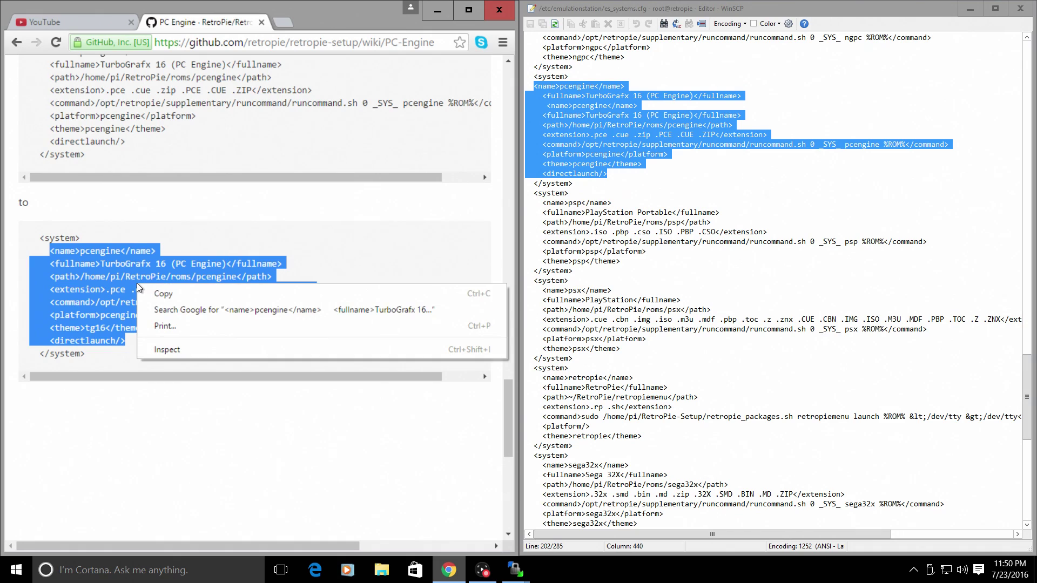
{"action": "left_click", "coordinate": [175, 294]}
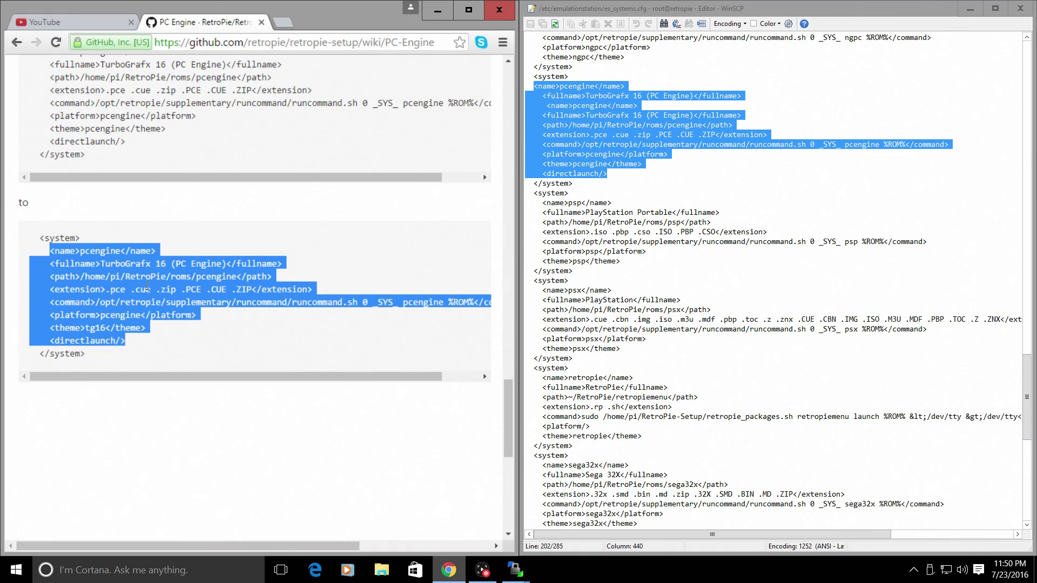
{"action": "right_click", "coordinate": [576, 114]}
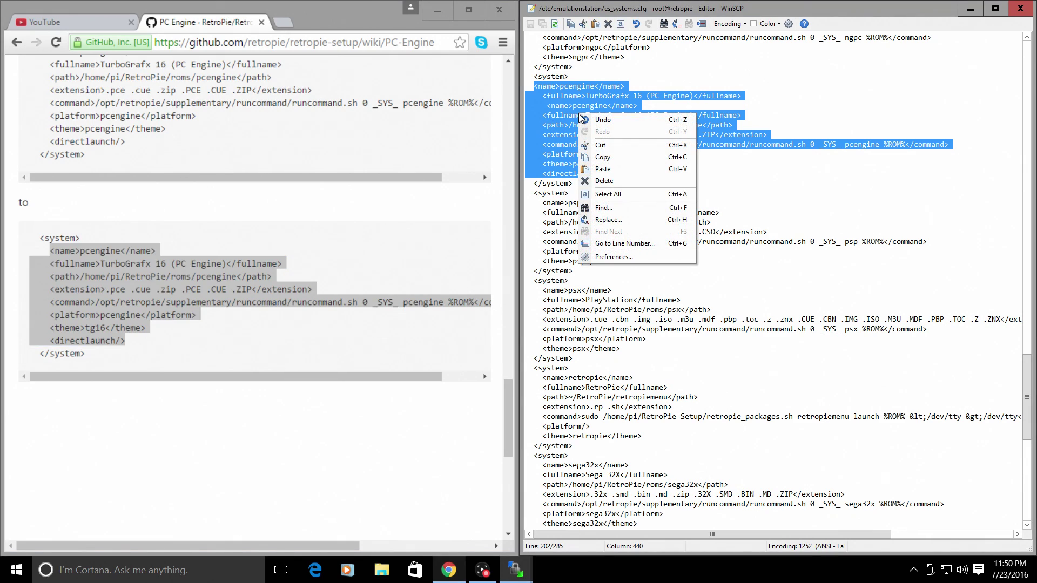
{"action": "left_click", "coordinate": [638, 169]}
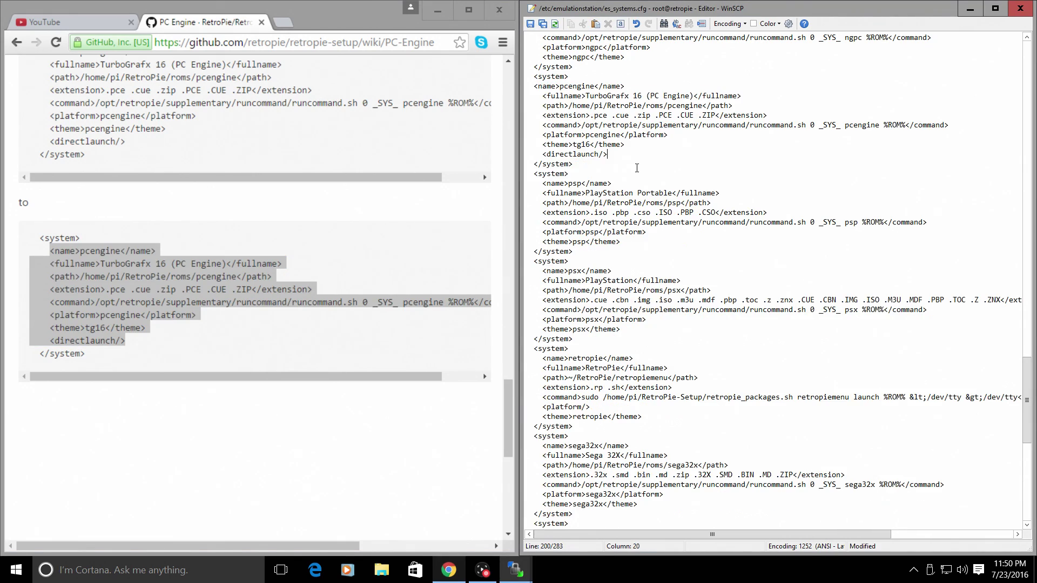
Save es_systems.cfg back to the Pi and close the editor and WinSCP
{"action": "left_click", "coordinate": [532, 25]}
{"action": "left_click", "coordinate": [1029, 12]}
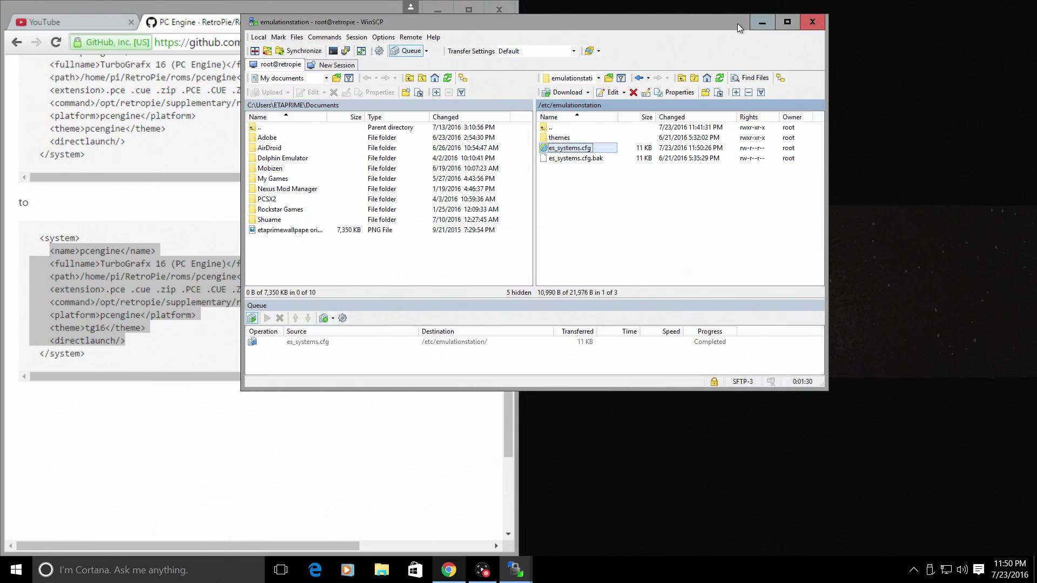
{"action": "left_click", "coordinate": [813, 23]}
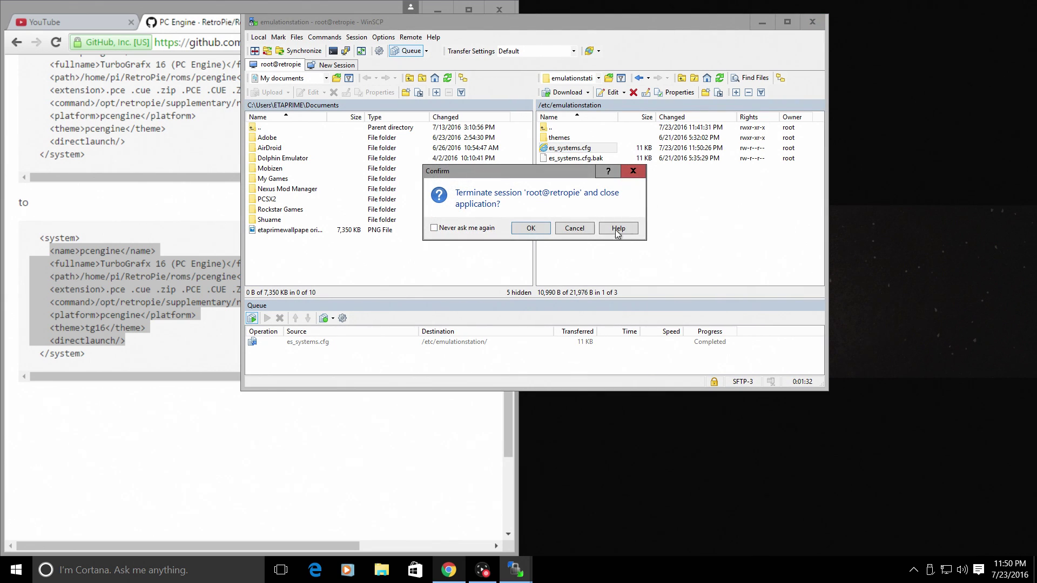
{"action": "left_click", "coordinate": [527, 231]}
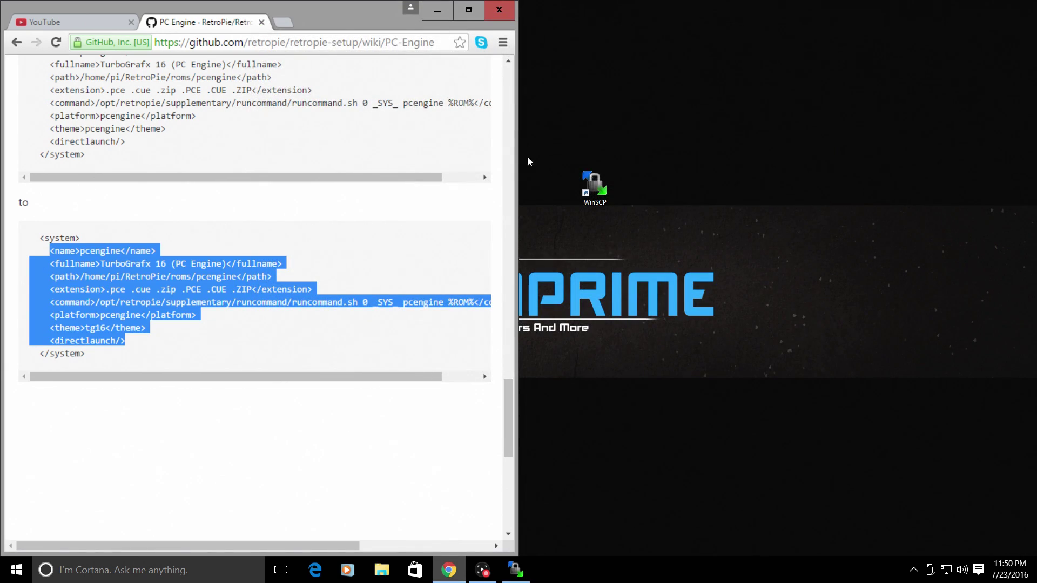
Minimise the Chrome window to clear the desktop
{"action": "left_click", "coordinate": [429, 7]}
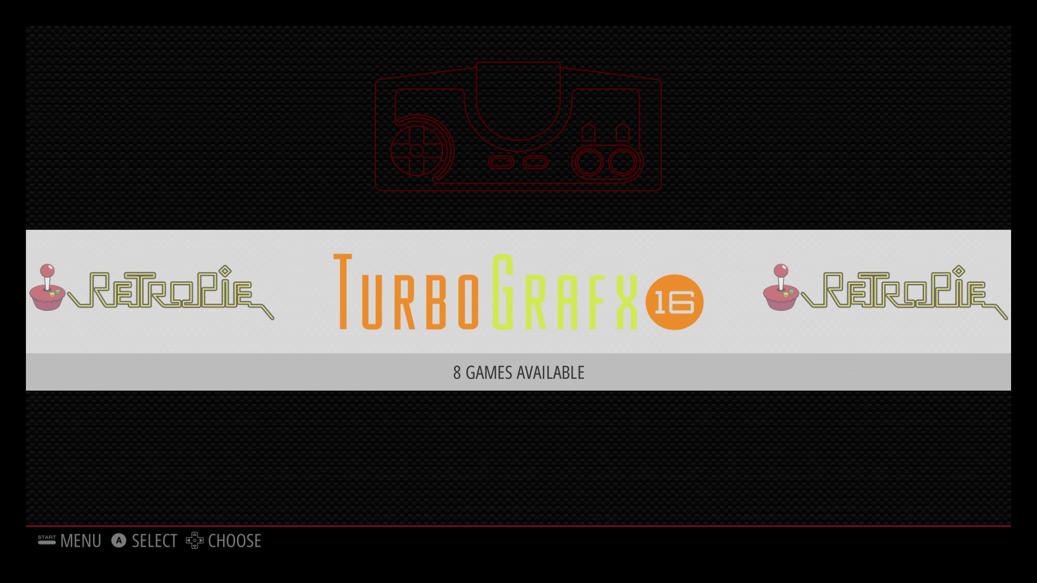
Open the TurboGrafx 16 games list to show its eight PC Engine games, Bomberman '93 to Strip Fighter II
{"action": "key", "text": "Return"}
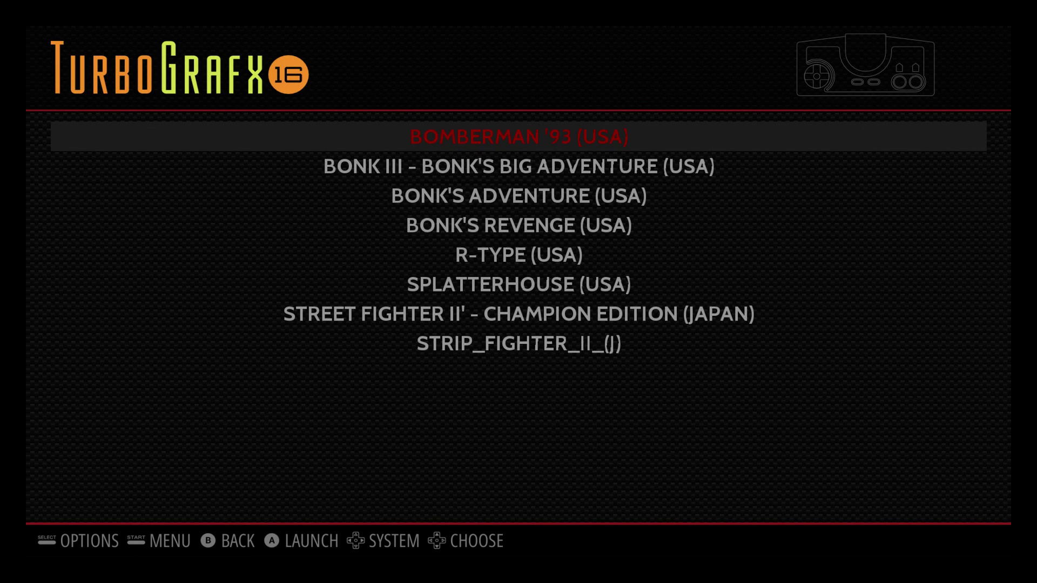